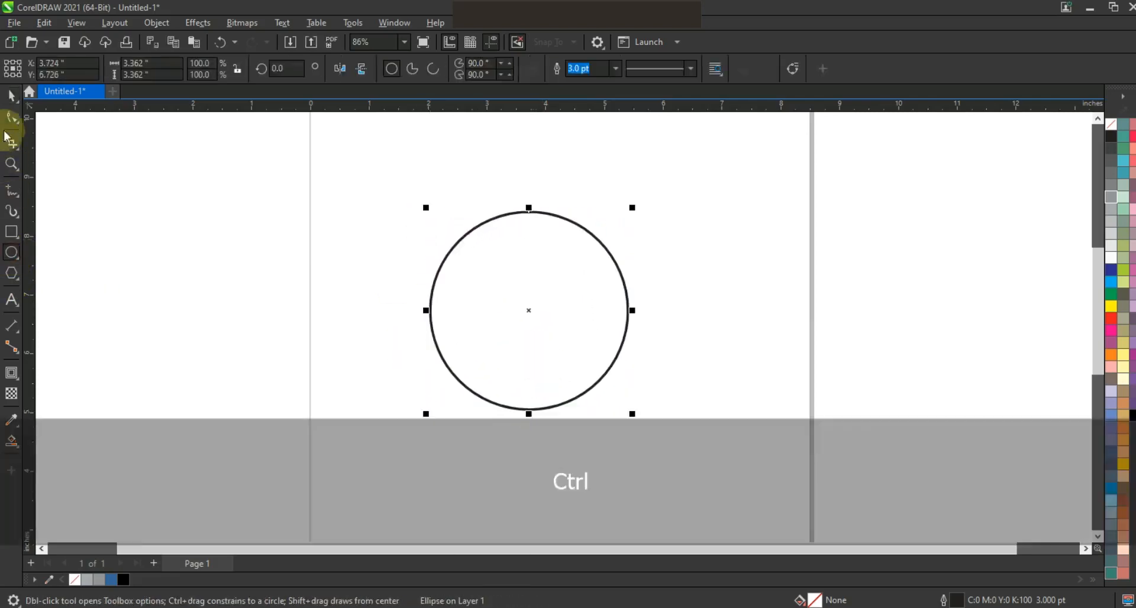
Step: Make a smaller copy of the circle inside it and centre the two circles horizontally
{"action": "left_click", "coordinate": [10, 101]}
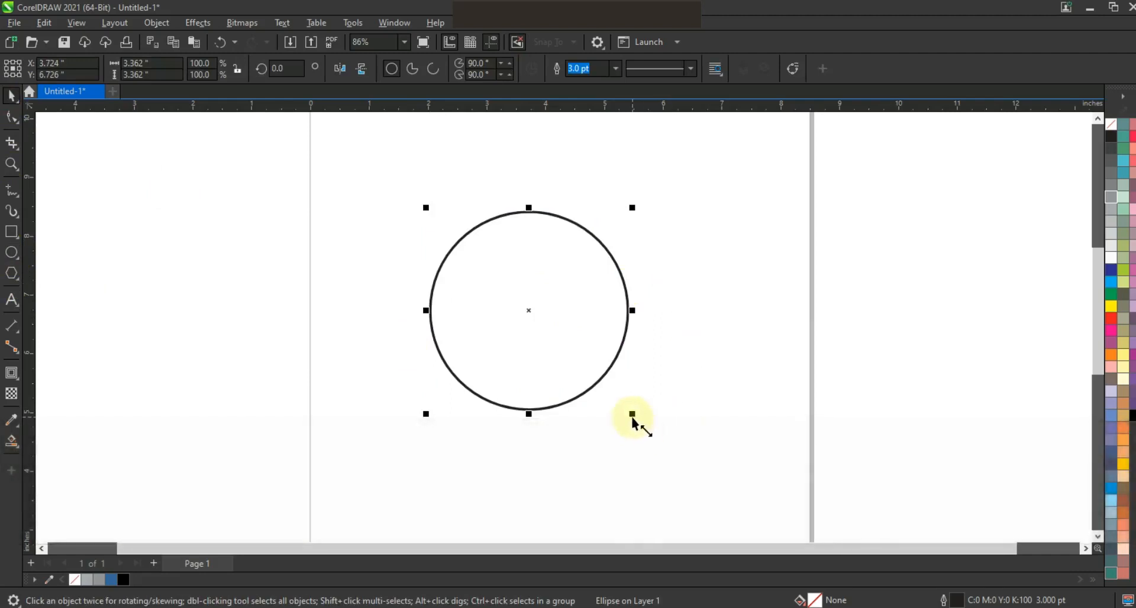
{"action": "left_click_drag", "start_coordinate": [627, 411], "coordinate": [599, 391]}
{"action": "left_click", "coordinate": [584, 400], "text": "shift"}
{"action": "key", "text": "c"}
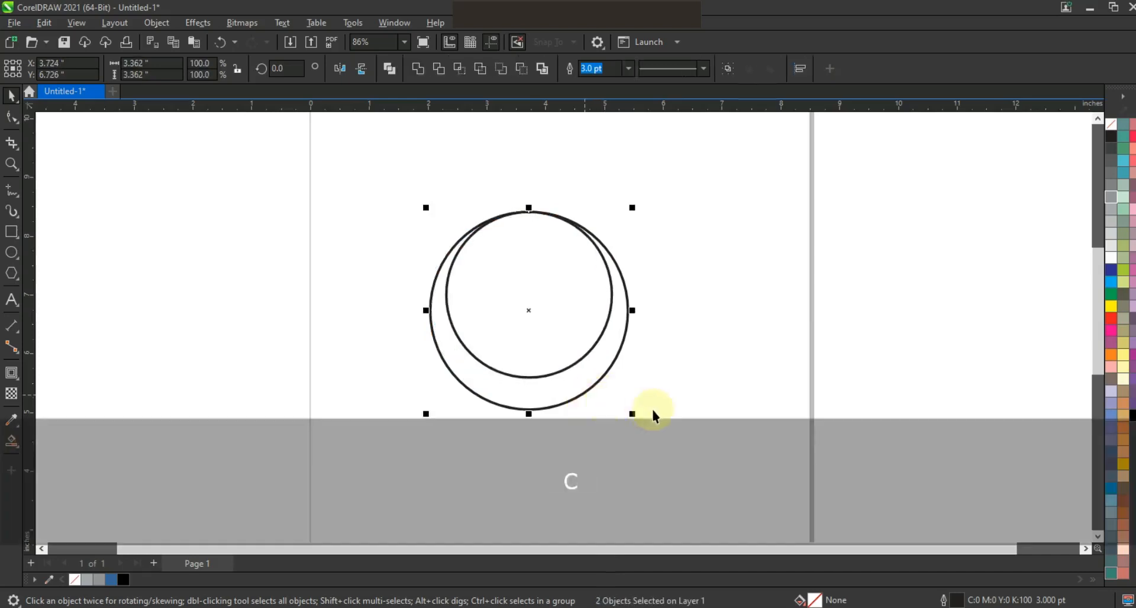
Step: Reduce the inner circle to about 2.63 inches, centre it horizontally on the outer circle and nudge it up to the outer circle's top
{"action": "left_click", "coordinate": [653, 410]}
{"action": "left_click", "coordinate": [568, 355]}
{"action": "left_click_drag", "start_coordinate": [616, 382], "coordinate": [606, 375]}
{"action": "left_click", "coordinate": [627, 376], "text": "shift"}
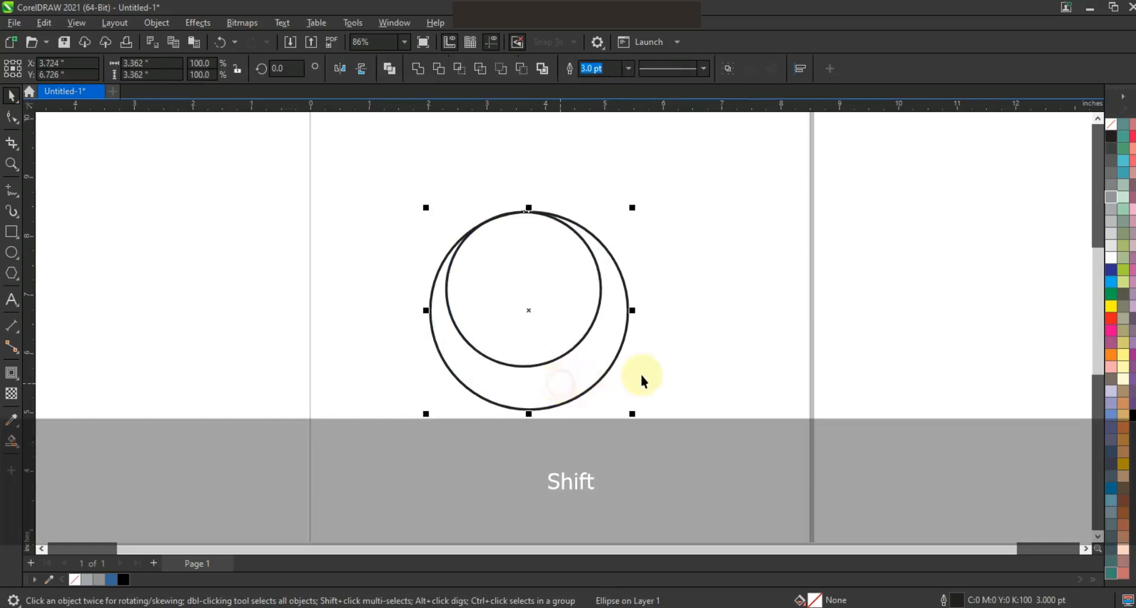
{"action": "key", "text": "c"}
{"action": "key", "text": "Up"}
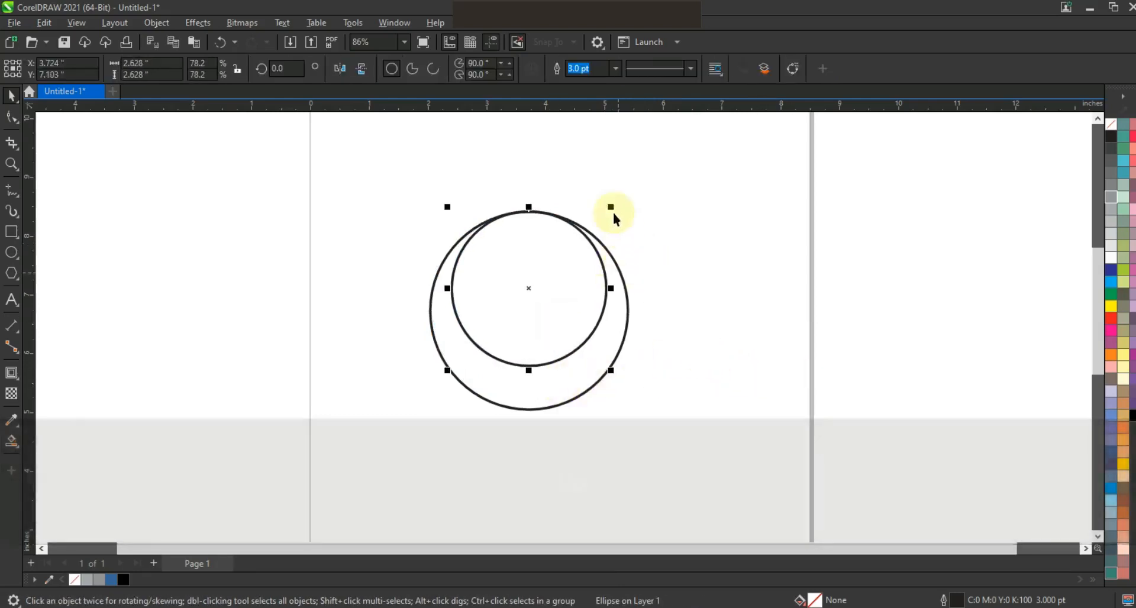
Step: Make a concentric copy of the inner circle reduced to about 2.39 inches and nudge it down slightly
{"action": "left_click_drag", "start_coordinate": [611, 210], "coordinate": [608, 218]}
{"action": "key", "text": "Down"}
{"action": "key", "text": "Down"}
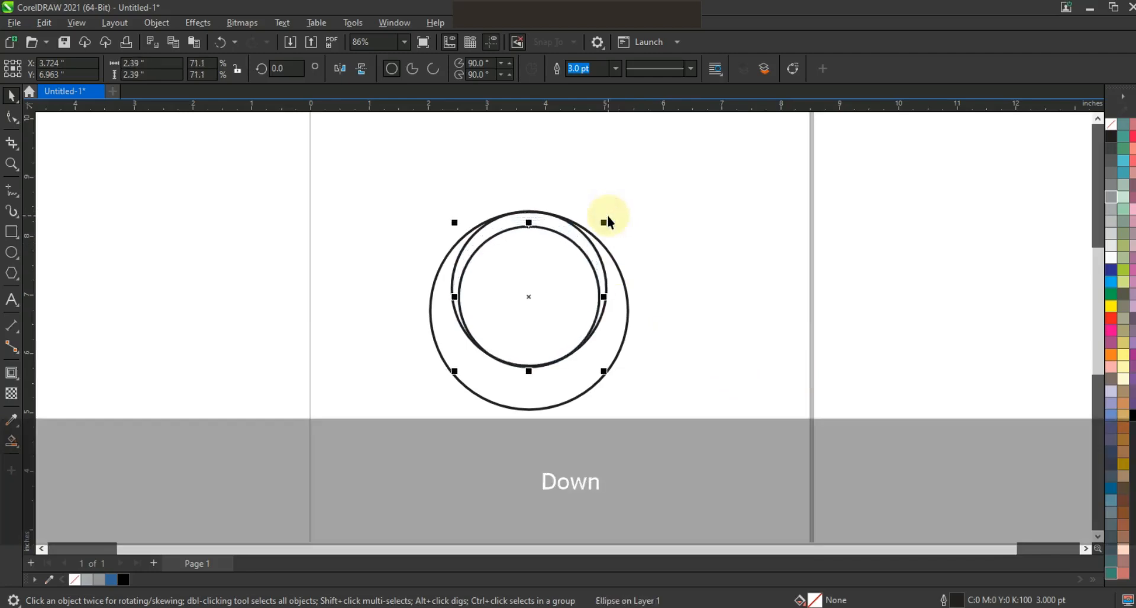
Step: Enlarge the smallest circle from its centre to about 2.54 inches and nudge it down to about Y 6.74 inches
{"action": "left_click_drag", "start_coordinate": [603, 371], "coordinate": [610, 379]}
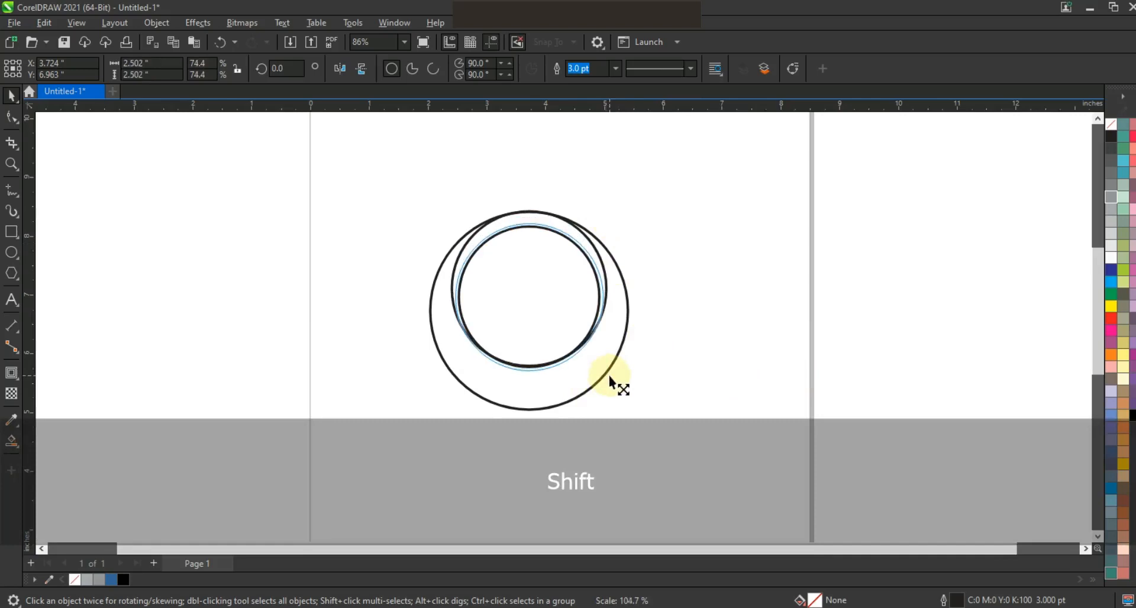
{"action": "left_click_drag", "start_coordinate": [609, 377], "coordinate": [609, 378]}
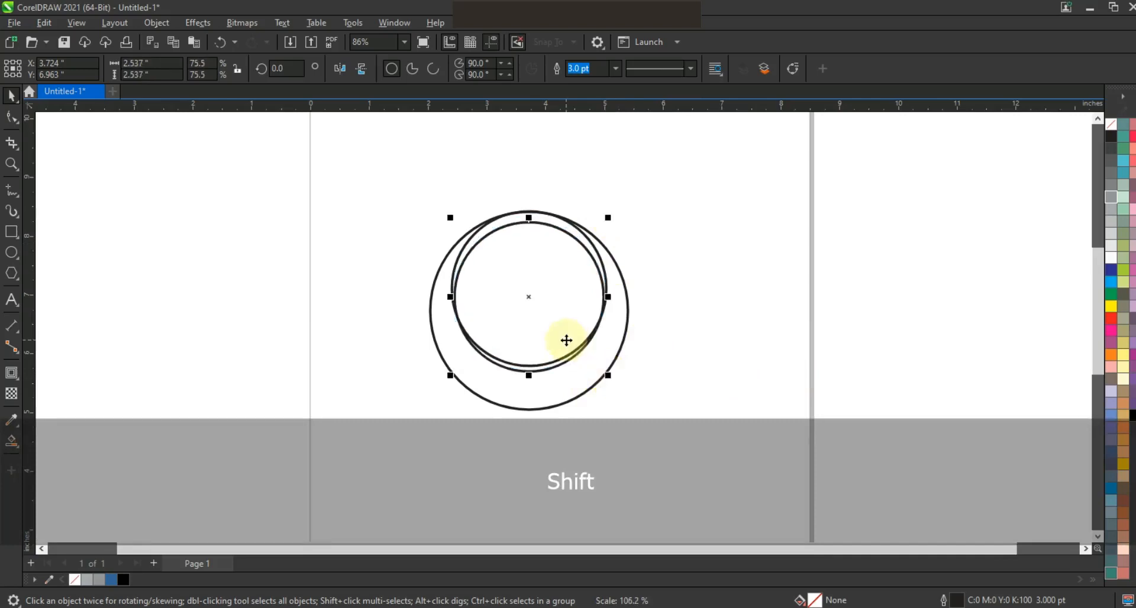
{"action": "key", "text": "Down"}
{"action": "key", "text": "Down"}
{"action": "key", "text": "Down"}
{"action": "key", "text": "Down"}
{"action": "key", "text": "Down"}
{"action": "key", "text": "Down"}
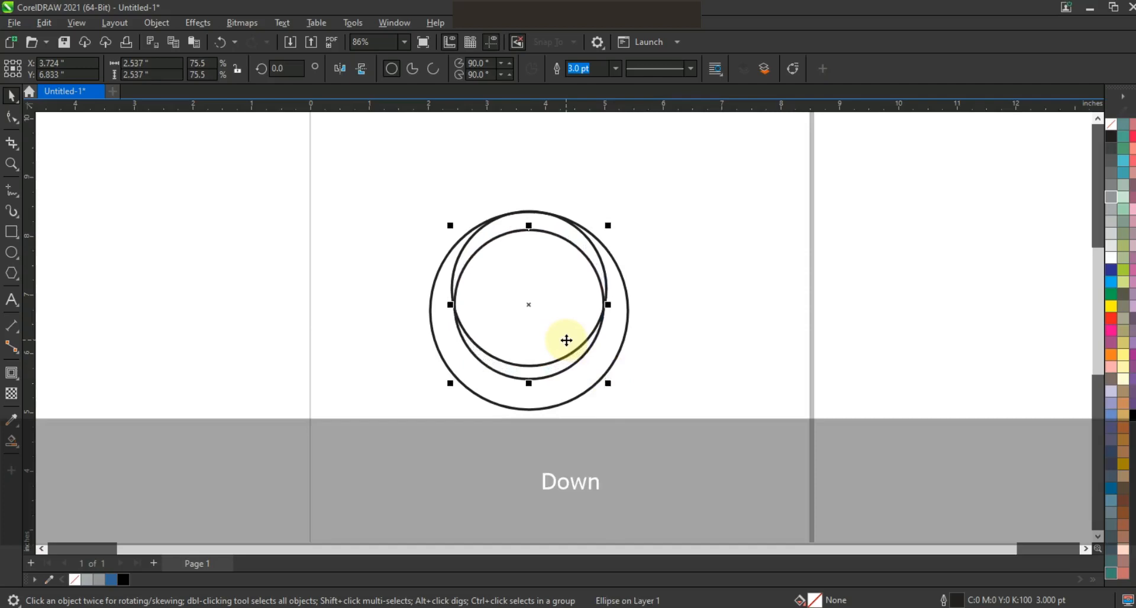
{"action": "key", "text": "Down"}
{"action": "key", "text": "Down"}
{"action": "key", "text": "Down"}
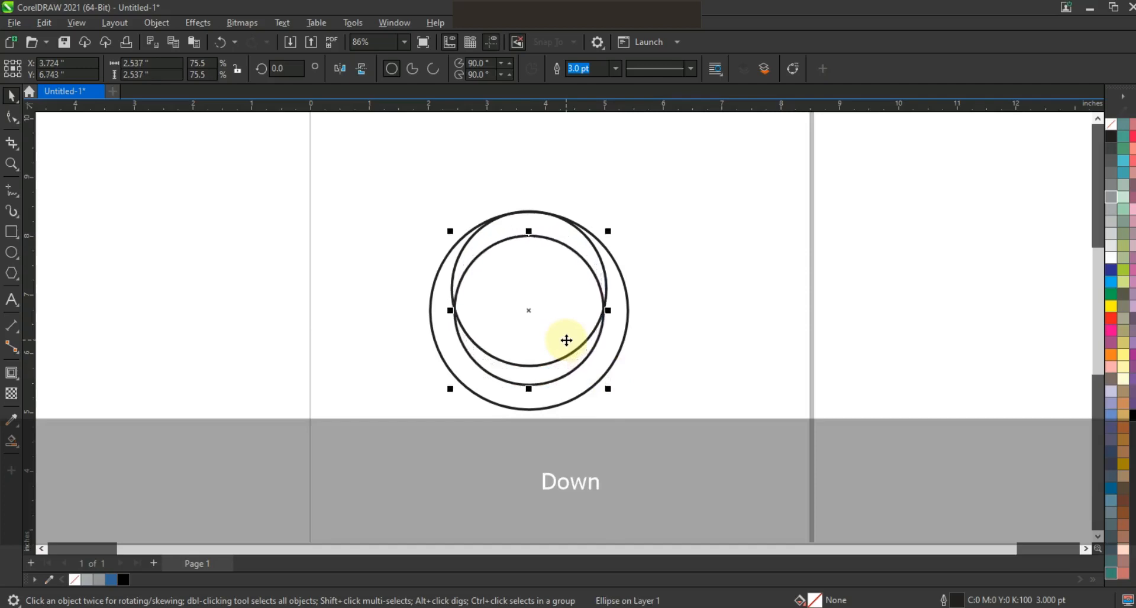
{"action": "left_click", "coordinate": [682, 261]}
Step: Make a slightly larger concentric copy, about 2.78 inches, of the 2.63-inch circle
{"action": "left_click", "coordinate": [565, 222]}
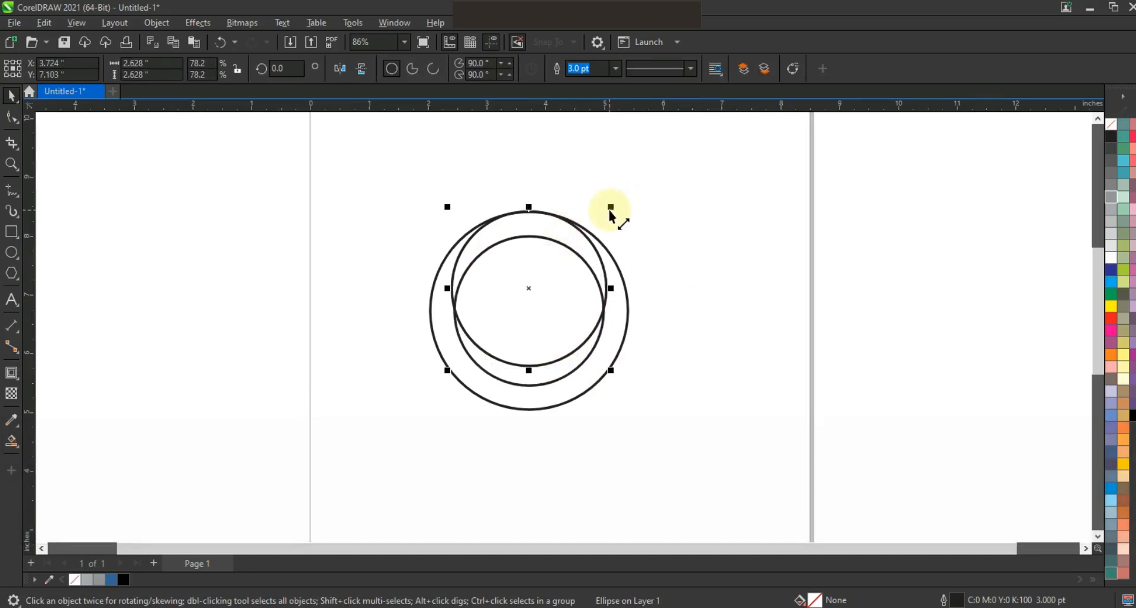
{"action": "left_click_drag", "start_coordinate": [611, 212], "coordinate": [618, 202]}
{"action": "left_click", "coordinate": [713, 201]}
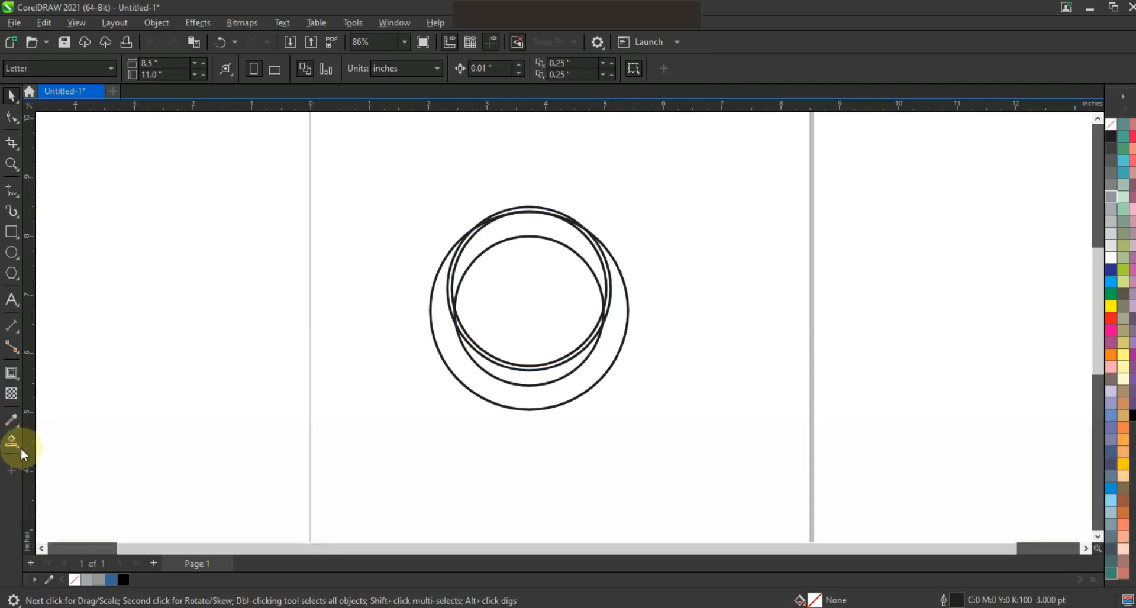
Step: Smart Fill the two regions of the outer crescent in blue and join them into one shape
{"action": "left_click", "coordinate": [13, 445]}
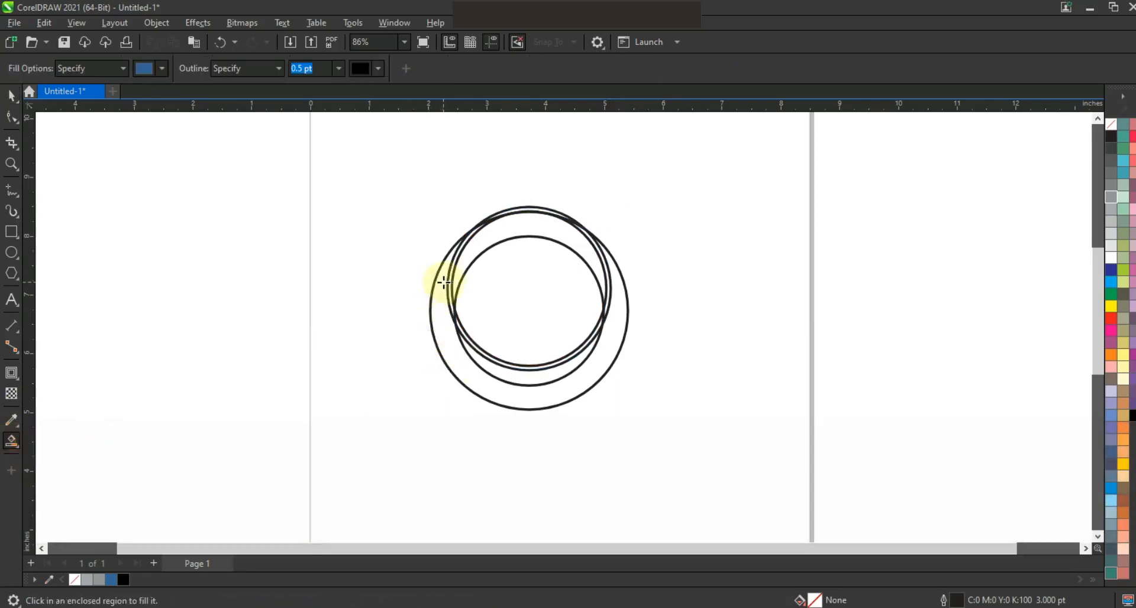
{"action": "left_click", "coordinate": [444, 282]}
{"action": "left_click", "coordinate": [507, 375]}
{"action": "left_click", "coordinate": [11, 95]}
{"action": "left_click", "coordinate": [610, 332], "text": "shift"}
{"action": "left_click", "coordinate": [389, 70]}
{"action": "left_click", "coordinate": [754, 273]}
Step: Smart Fill the upper inner crescent in blue
{"action": "left_click", "coordinate": [10, 443]}
{"action": "left_click", "coordinate": [600, 269]}
{"action": "left_click", "coordinate": [11, 95]}
{"action": "left_click", "coordinate": [332, 148]}
Step: Move the 2.78-inch circle aside over the page's right edge and delete the leftover inner construction circles
{"action": "left_click_drag", "start_coordinate": [544, 208], "coordinate": [786, 191]}
{"action": "key", "text": "End"}
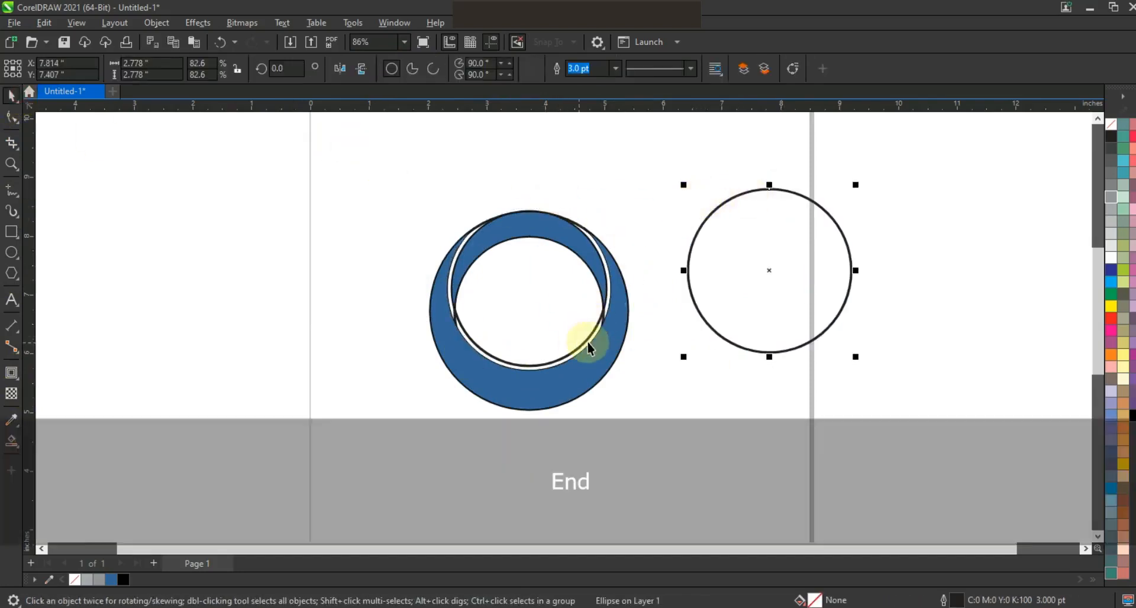
{"action": "left_click", "coordinate": [585, 341]}
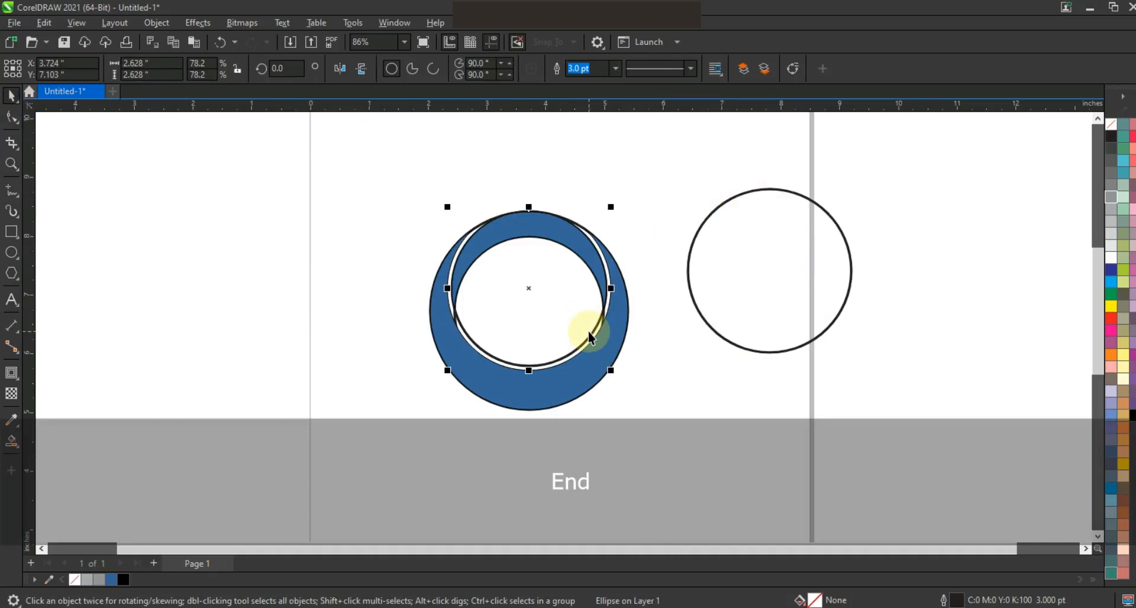
{"action": "key", "text": "Delete"}
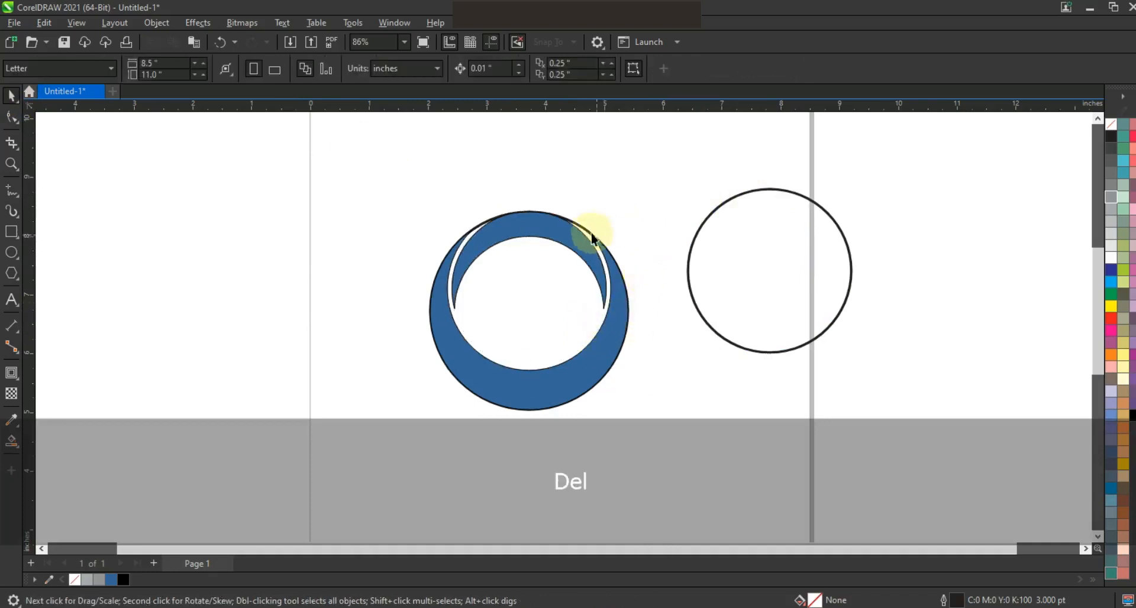
Step: Remove the outline from both blue crescents
{"action": "left_click_drag", "start_coordinate": [655, 163], "coordinate": [392, 429]}
{"action": "right_click", "coordinate": [1111, 125]}
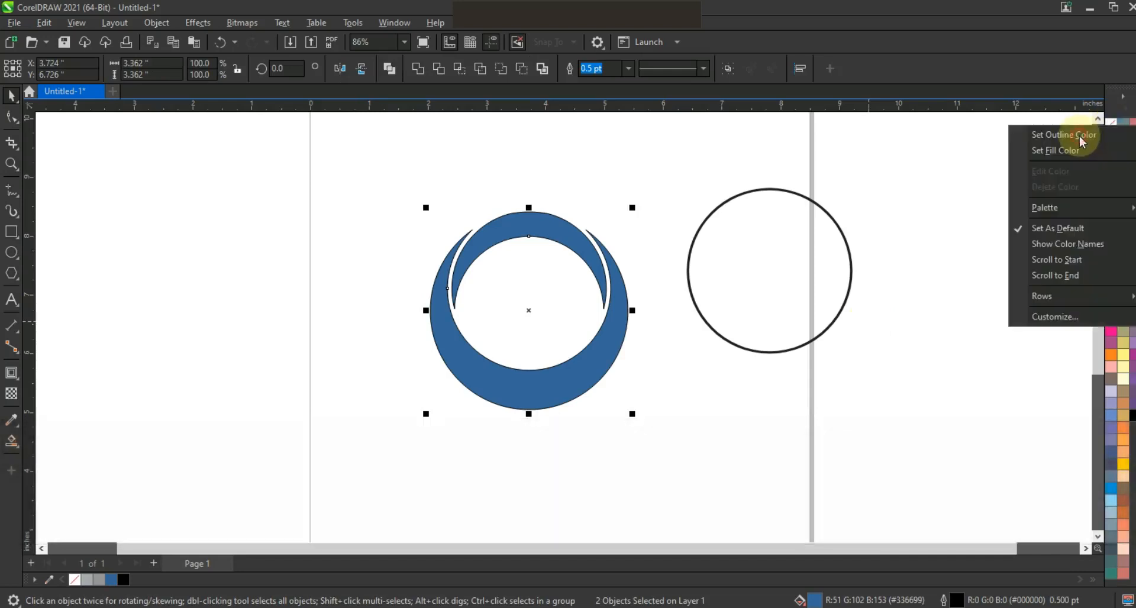
{"action": "left_click", "coordinate": [1080, 139]}
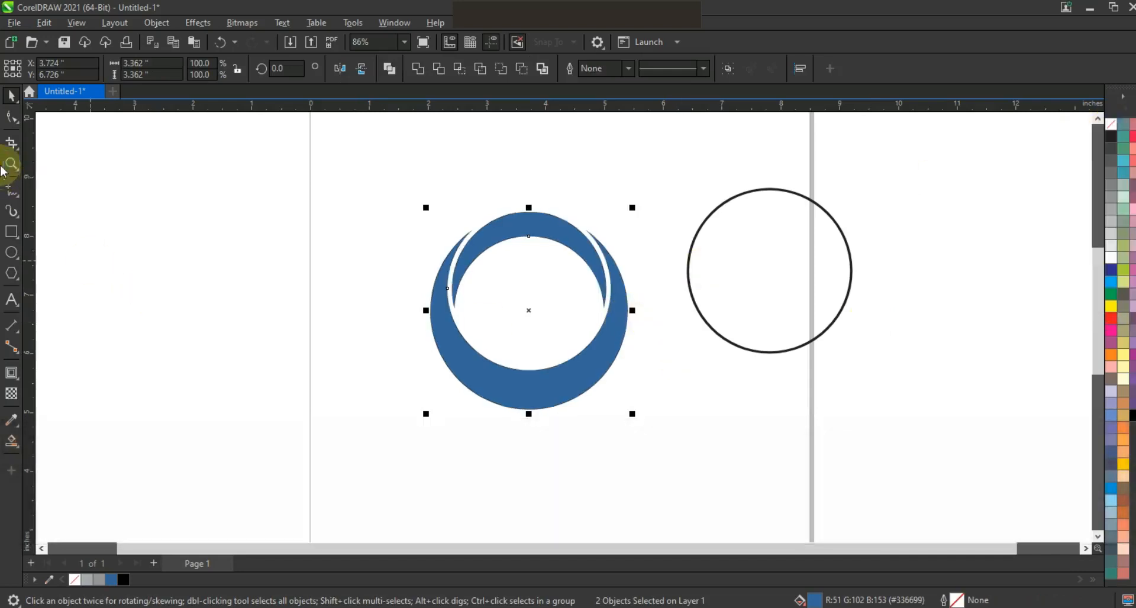
{"action": "left_click", "coordinate": [182, 324]}
Step: Draw a tall rectangle about 0.66 by 2.36 inches and place it across the lower left part of the crescent
{"action": "left_click", "coordinate": [11, 232]}
{"action": "left_click_drag", "start_coordinate": [100, 228], "coordinate": [138, 370]}
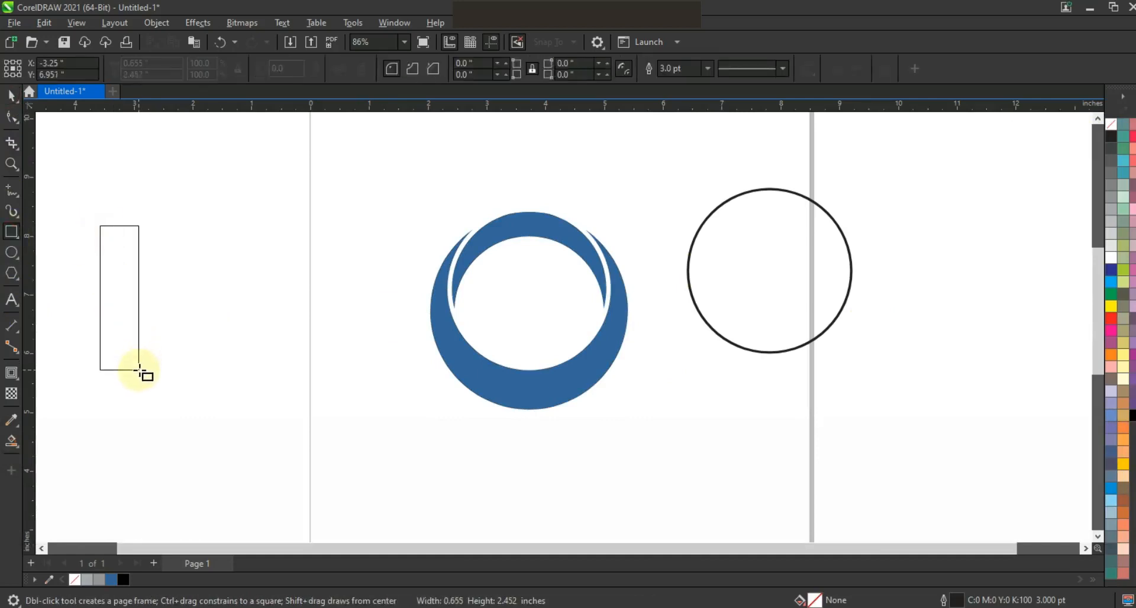
{"action": "left_click_drag", "start_coordinate": [140, 367], "coordinate": [140, 367]}
{"action": "left_click", "coordinate": [12, 95]}
{"action": "left_click_drag", "start_coordinate": [133, 309], "coordinate": [512, 396]}
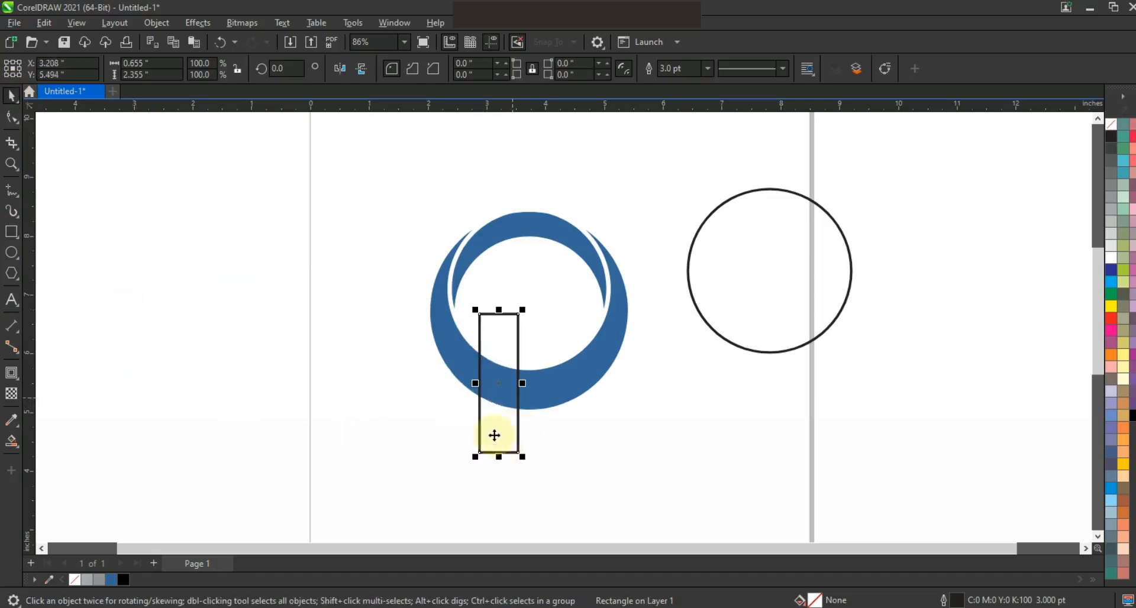
Step: Skew the rectangle into a slanted left leg and adjust it to about 1.62 by 2.39 inches
{"action": "left_click", "coordinate": [497, 443]}
{"action": "left_click_drag", "start_coordinate": [500, 468], "coordinate": [449, 456]}
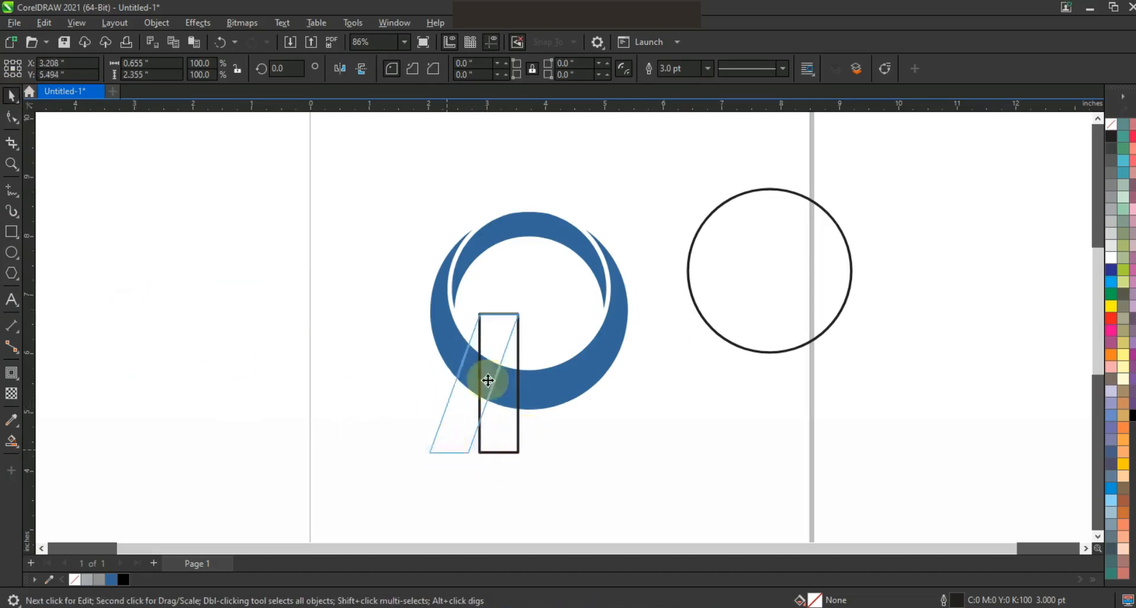
{"action": "left_click_drag", "start_coordinate": [496, 358], "coordinate": [517, 349]}
{"action": "left_click_drag", "start_coordinate": [498, 305], "coordinate": [498, 302]}
{"action": "left_click", "coordinate": [480, 438]}
{"action": "left_click_drag", "start_coordinate": [488, 449], "coordinate": [487, 449]}
{"action": "left_click", "coordinate": [486, 396]}
{"action": "left_click", "coordinate": [491, 412]}
{"action": "left_click", "coordinate": [447, 392]}
Step: Create a horizontally mirrored copy of the slanted leg and nudge it left until the tops overlap into an A shape
{"action": "left_click_drag", "start_coordinate": [444, 376], "coordinate": [555, 381]}
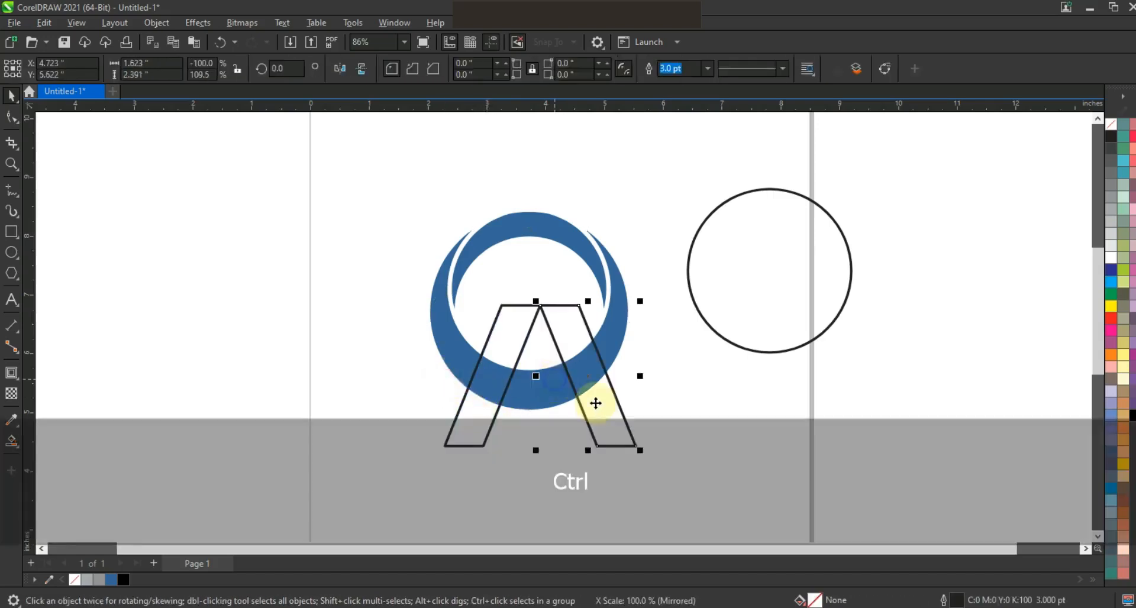
{"action": "key", "text": "Left"}
{"action": "key", "text": "Left"}
{"action": "key", "text": "Left"}
{"action": "key", "text": "Left"}
{"action": "key", "text": "Left"}
{"action": "key", "text": "Left"}
{"action": "key", "text": "Left"}
{"action": "key", "text": "Left"}
{"action": "key", "text": "Left"}
{"action": "key", "text": "Left"}
{"action": "key", "text": "Left"}
{"action": "key", "text": "Left"}
{"action": "key", "text": "Left"}
{"action": "key", "text": "Left"}
{"action": "key", "text": "Left"}
{"action": "key", "text": "Left"}
{"action": "key", "text": "Left"}
{"action": "key", "text": "Left"}
{"action": "key", "text": "Left"}
{"action": "key", "text": "Left"}
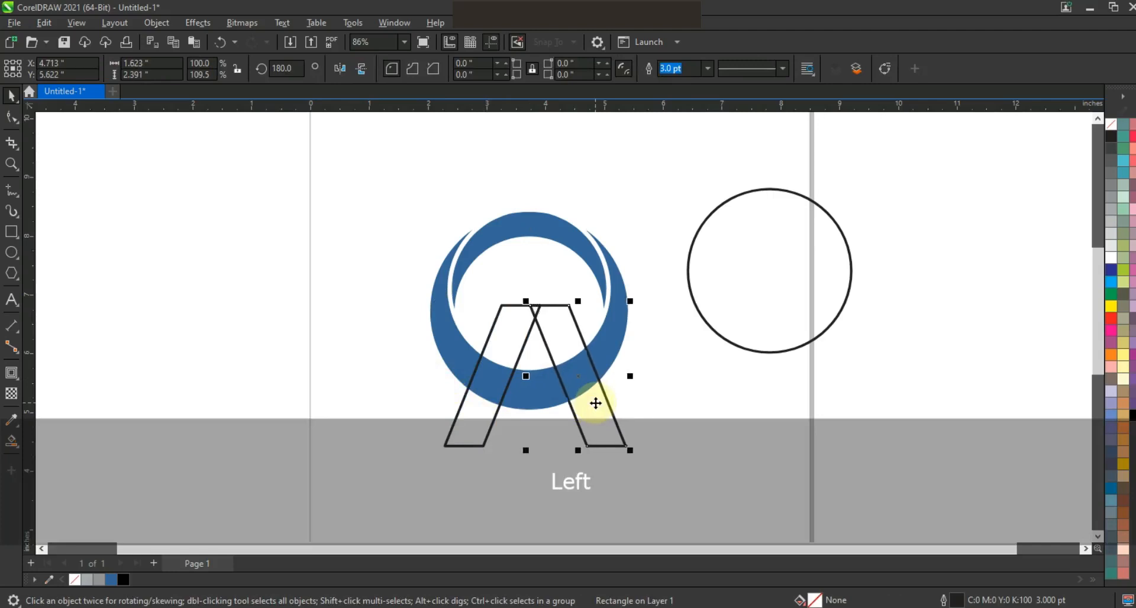
{"action": "key", "text": "Left"}
{"action": "key", "text": "Left"}
{"action": "key", "text": "Left"}
{"action": "key", "text": "Left"}
{"action": "key", "text": "Left"}
{"action": "key", "text": "Left"}
{"action": "key", "text": "Left"}
{"action": "key", "text": "Left"}
{"action": "key", "text": "Left"}
{"action": "key", "text": "Left"}
{"action": "key", "text": "Left"}
{"action": "key", "text": "Left"}
{"action": "key", "text": "Left"}
{"action": "key", "text": "Left"}
{"action": "key", "text": "Left"}
{"action": "key", "text": "Left"}
{"action": "key", "text": "Left"}
{"action": "key", "text": "Left"}
{"action": "key", "text": "Left"}
{"action": "key", "text": "Left"}
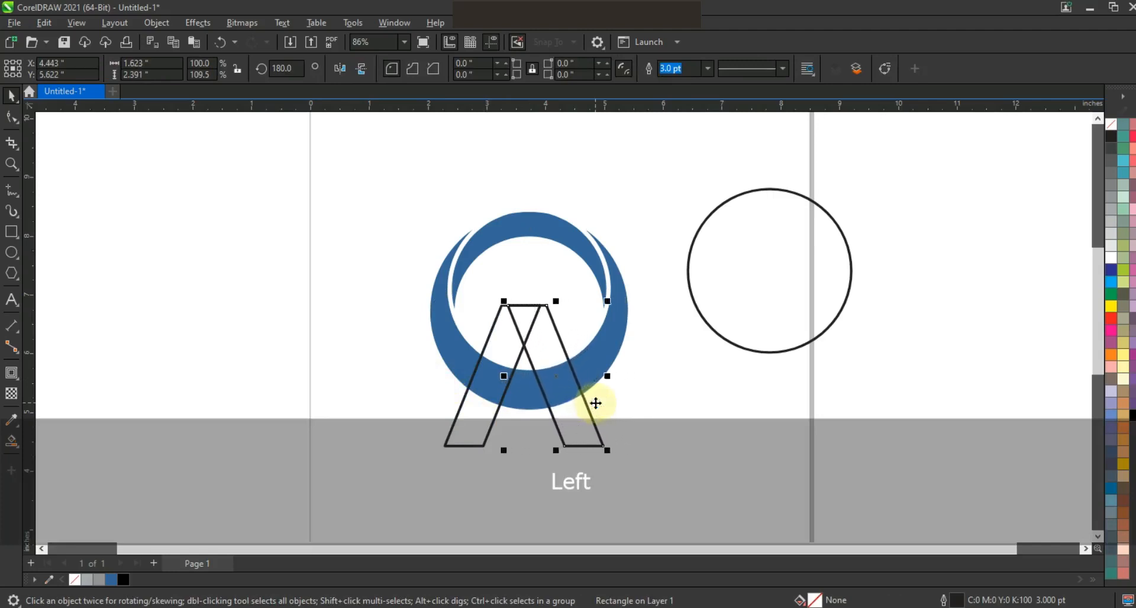
{"action": "key", "text": "Right"}
{"action": "key", "text": "Right"}
{"action": "key", "text": "Right"}
{"action": "key", "text": "Right"}
{"action": "key", "text": "Right"}
{"action": "key", "text": "Right"}
{"action": "key", "text": "Right"}
{"action": "key", "text": "Right"}
{"action": "key", "text": "Right"}
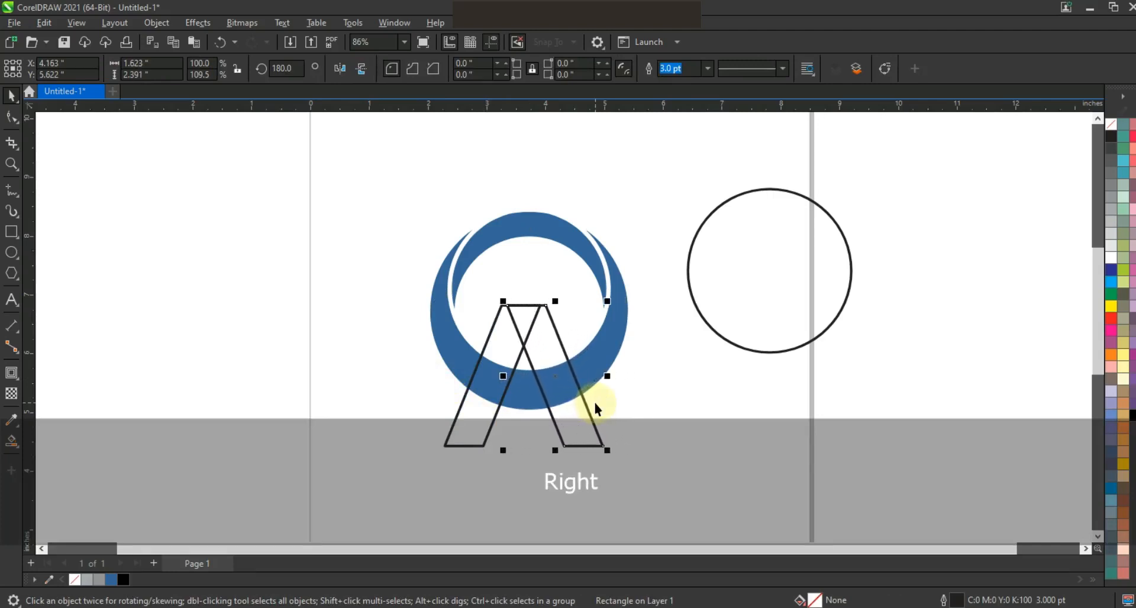
Step: Select both legs and widen the A shape symmetrically about its centre
{"action": "left_click", "coordinate": [504, 361], "text": "shift"}
{"action": "left_click_drag", "start_coordinate": [611, 376], "coordinate": [623, 375]}
{"action": "left_click", "coordinate": [660, 382]}
Step: Give the large lower crescent a black outline and remove its fill
{"action": "left_click", "coordinate": [602, 355]}
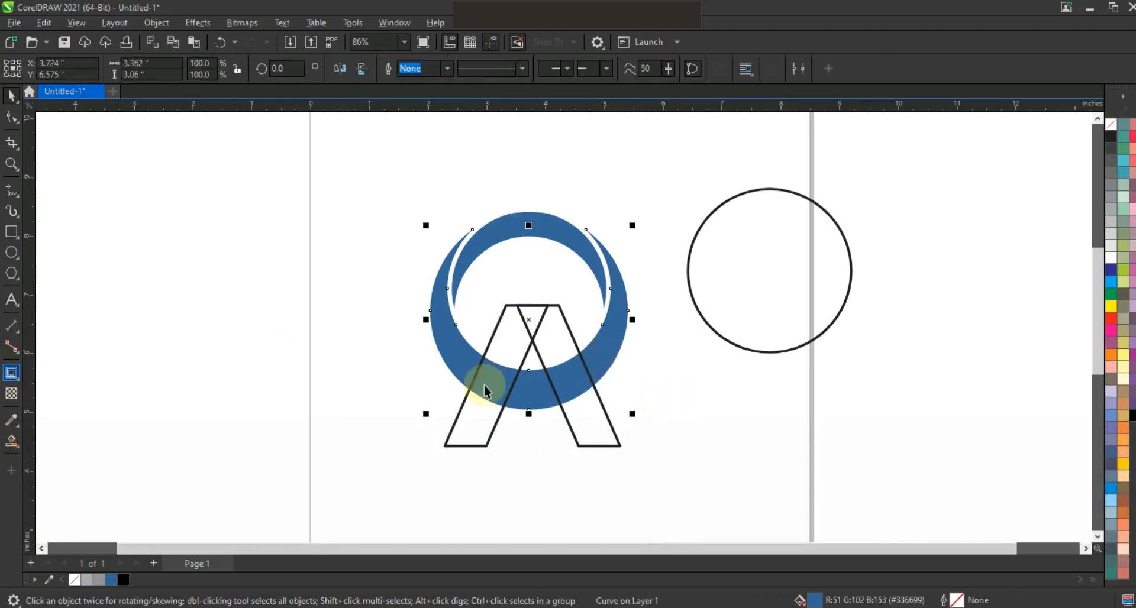
{"action": "right_click", "coordinate": [1110, 143]}
{"action": "left_click", "coordinate": [1085, 152]}
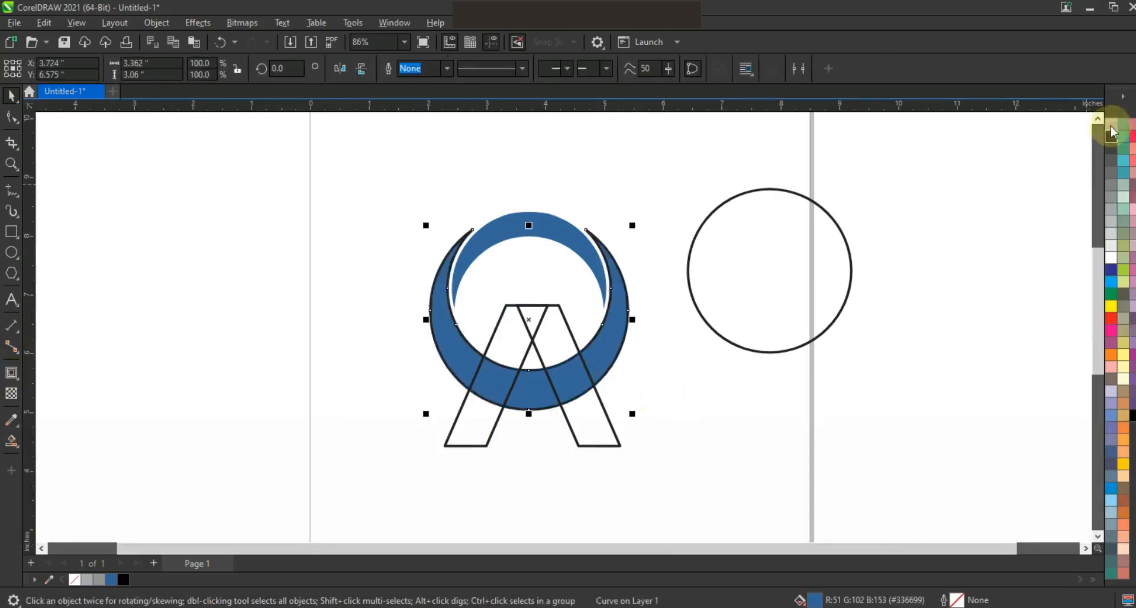
{"action": "left_click", "coordinate": [1110, 124]}
Step: Add a one-step outside contour of about 0.085 inches to the large crescent and break the contour apart
{"action": "left_click", "coordinate": [12, 373]}
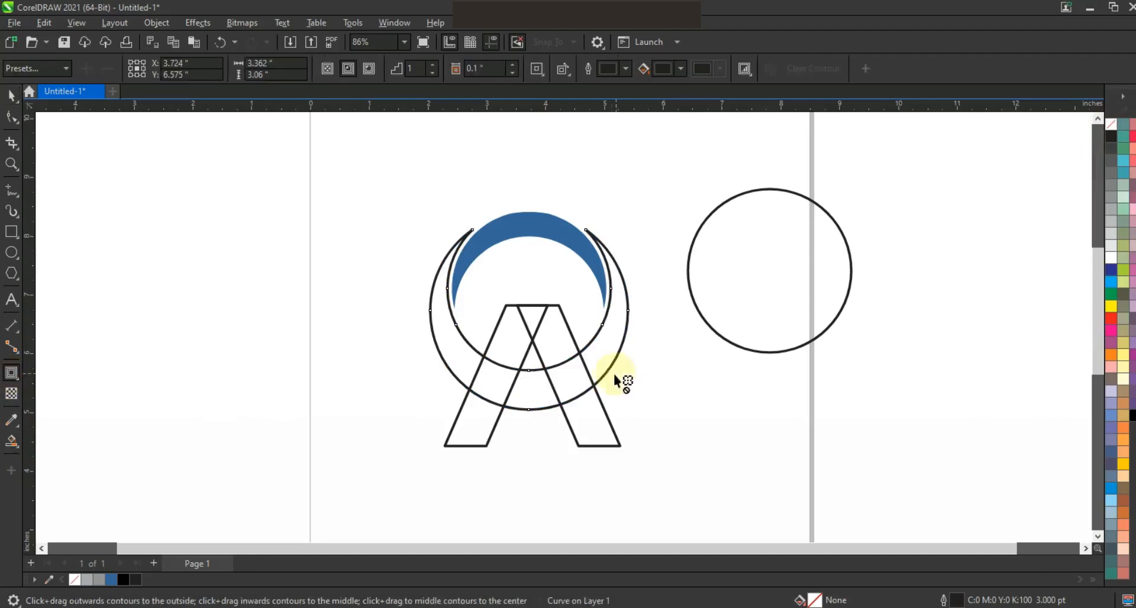
{"action": "left_click_drag", "start_coordinate": [609, 368], "coordinate": [633, 412]}
{"action": "left_click", "coordinate": [11, 95]}
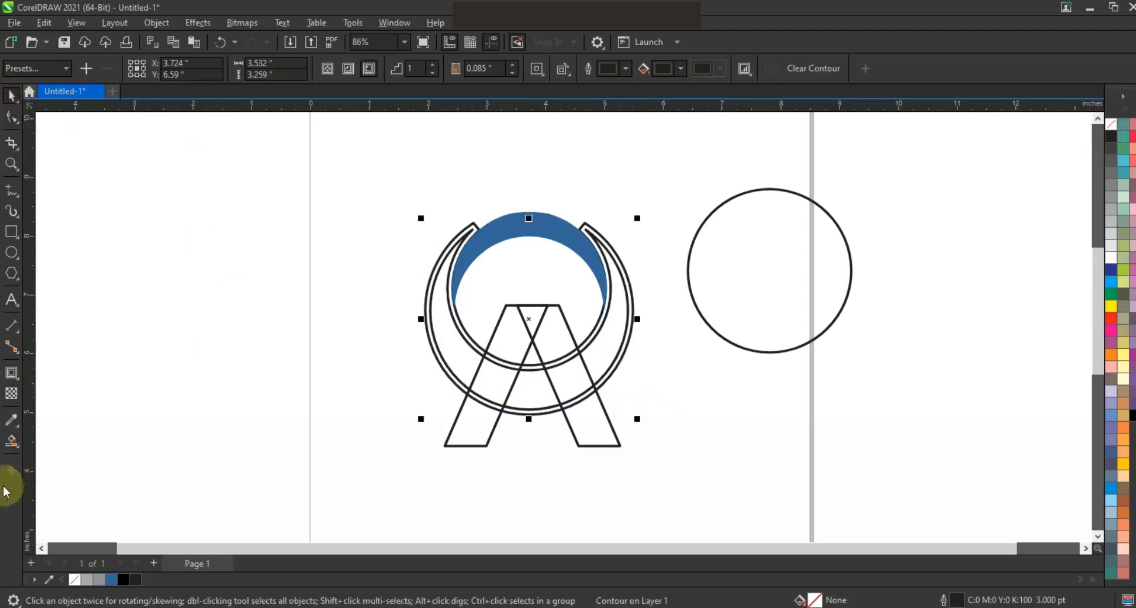
{"action": "left_click", "coordinate": [171, 23]}
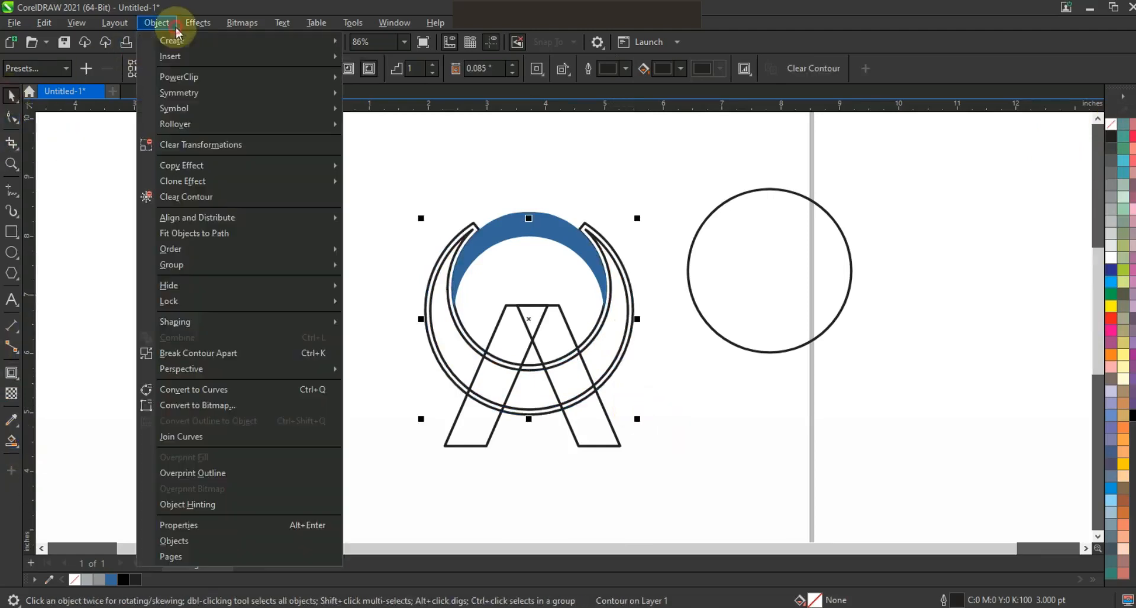
{"action": "left_click", "coordinate": [223, 352]}
Step: Draw a straight freehand line across the crescent, parallel to and just outside the left leg's outer edge
{"action": "key", "text": "F5"}
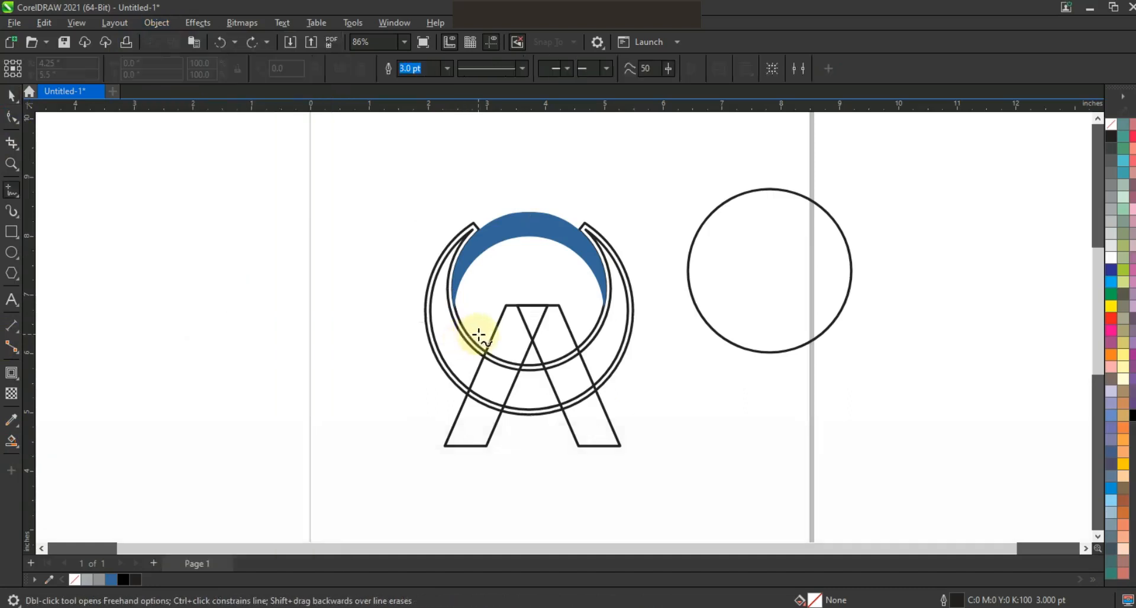
{"action": "key", "text": "ctrl"}
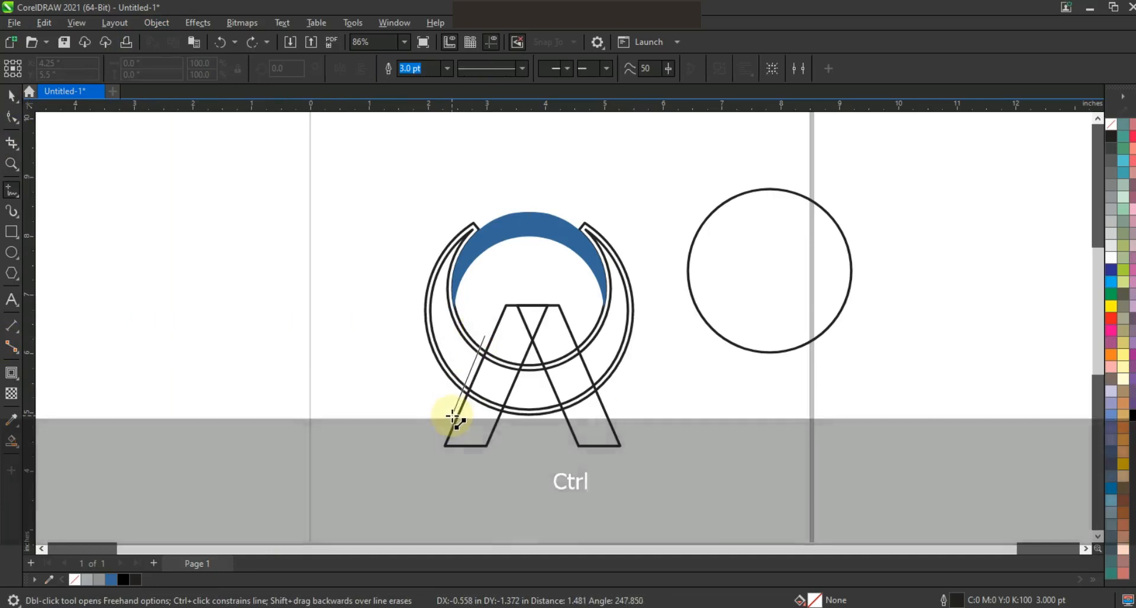
{"action": "left_click", "coordinate": [454, 417]}
Step: Smart Fill the right leg's foot, its upper part and the crescent's left part in blue
{"action": "left_click", "coordinate": [10, 442]}
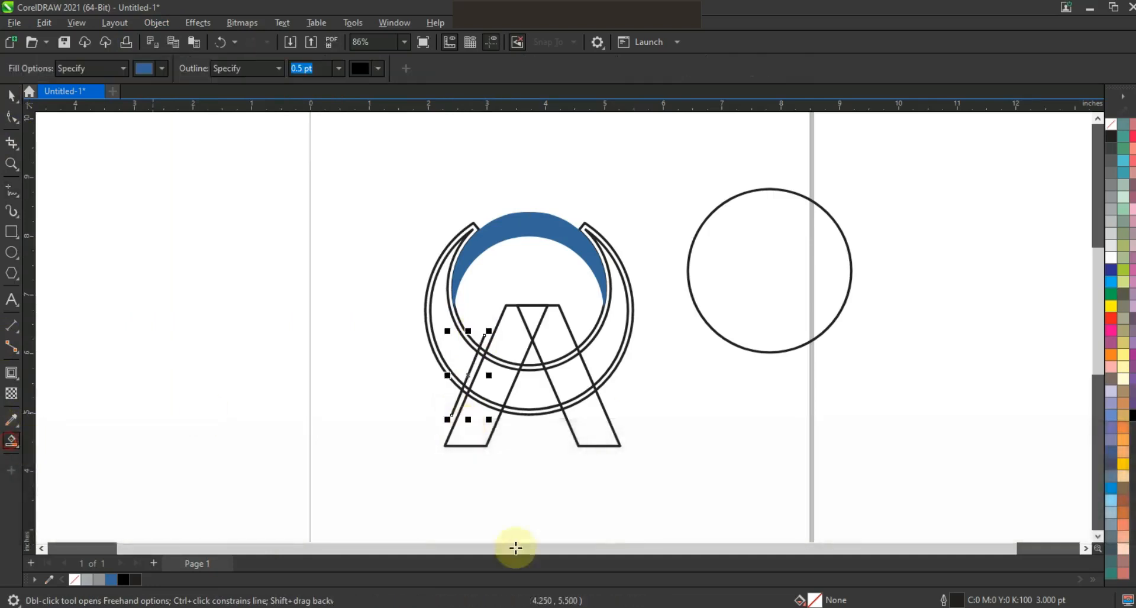
{"action": "left_click", "coordinate": [599, 432]}
{"action": "left_click", "coordinate": [556, 343]}
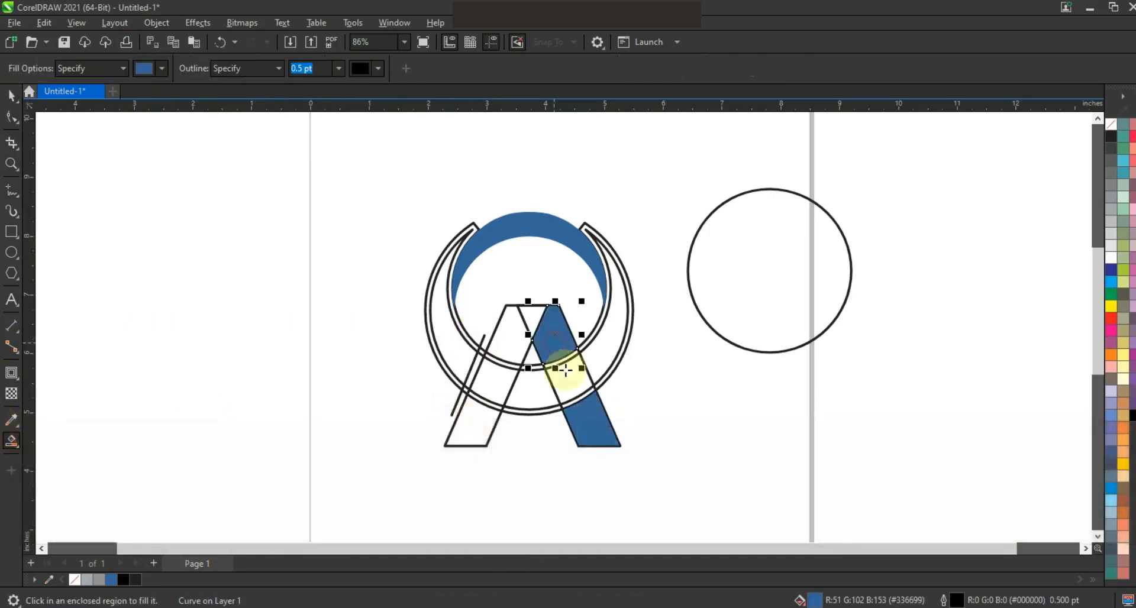
{"action": "left_click", "coordinate": [457, 358]}
Step: Delete the outside contour curve around the large crescent
{"action": "key", "text": "space"}
{"action": "left_click", "coordinate": [224, 344]}
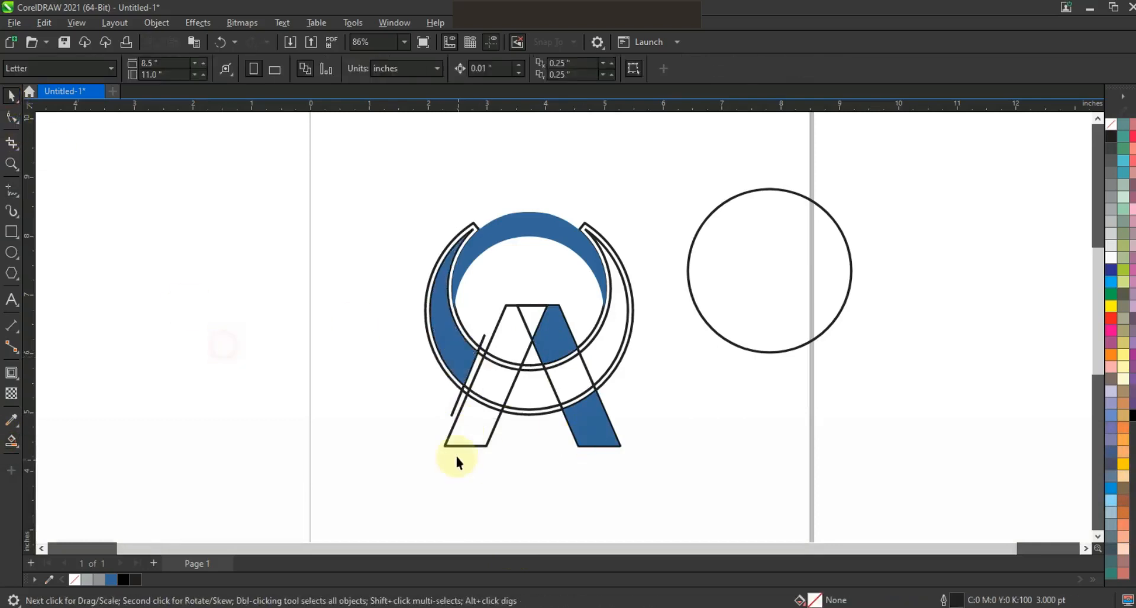
{"action": "left_click", "coordinate": [520, 413]}
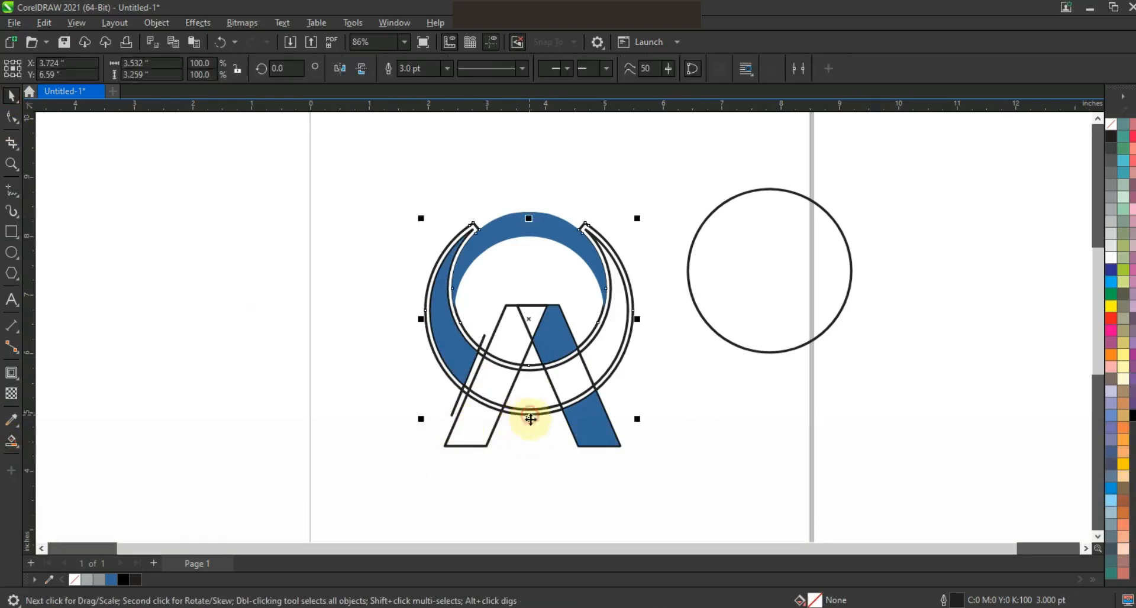
{"action": "key", "text": "Delete"}
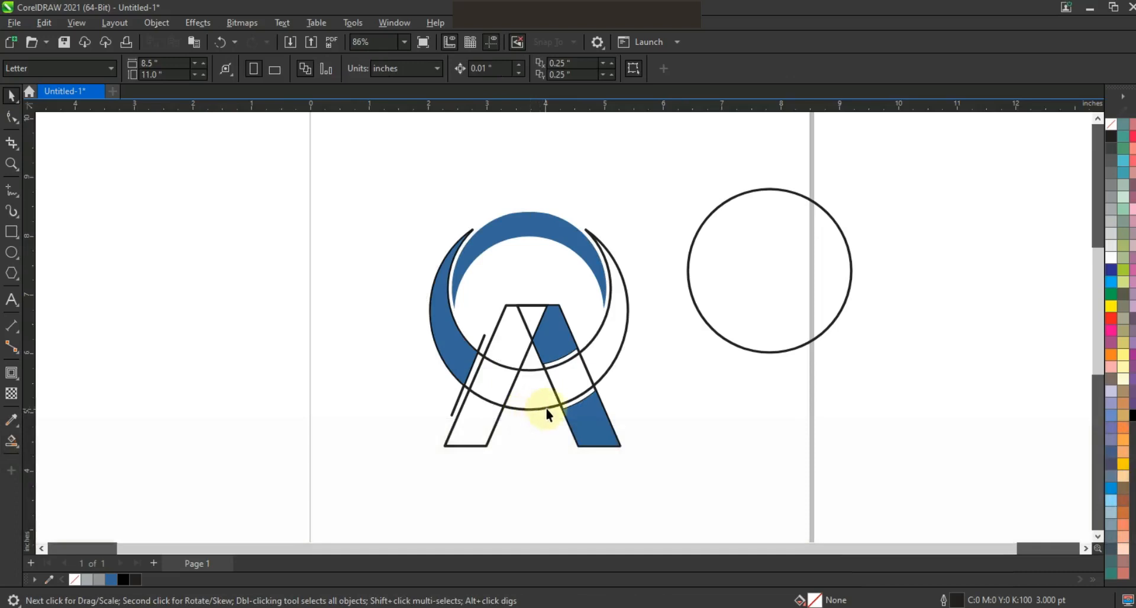
Step: Smart Fill the left leg's sections, the lower crescent band and the crescent's right part in blue
{"action": "left_click", "coordinate": [11, 440]}
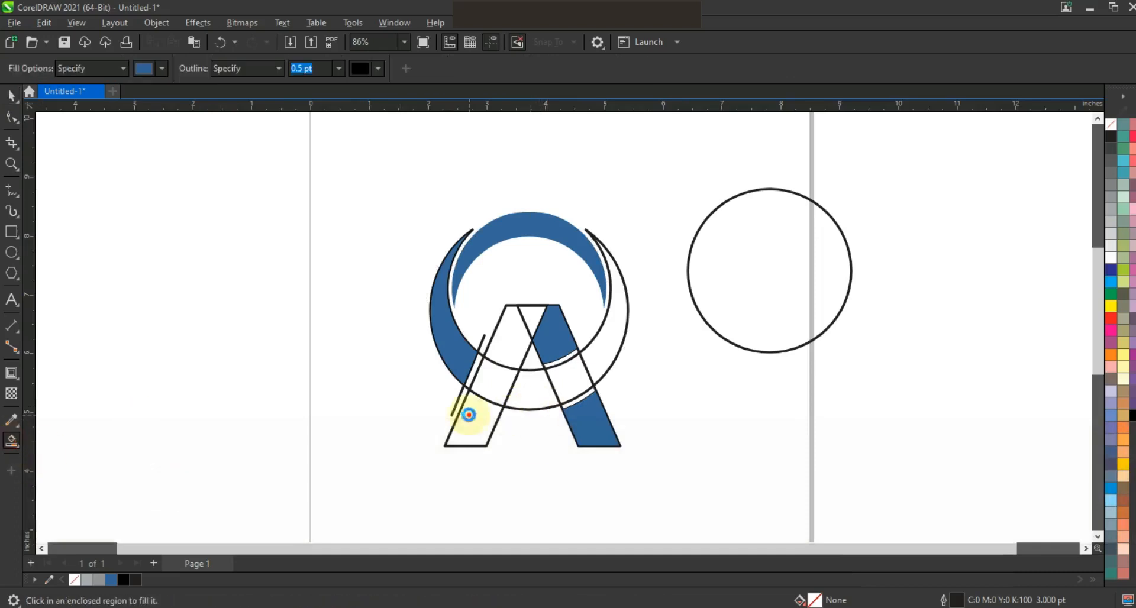
{"action": "left_click", "coordinate": [470, 413]}
{"action": "left_click", "coordinate": [507, 345]}
{"action": "left_click", "coordinate": [520, 325]}
{"action": "left_click", "coordinate": [521, 385]}
{"action": "left_click", "coordinate": [589, 375]}
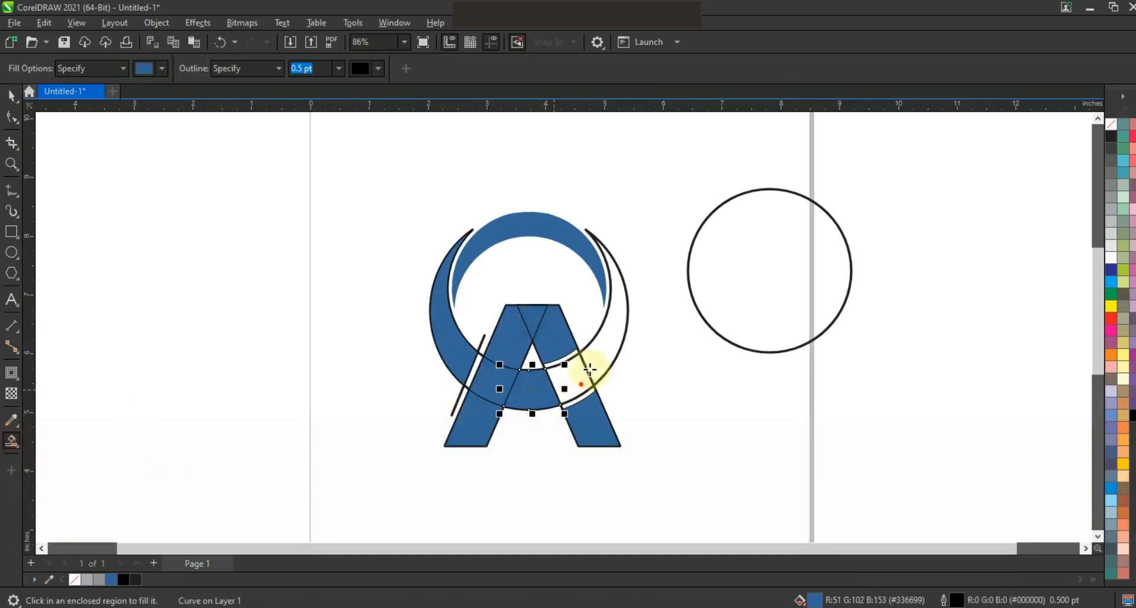
{"action": "left_click", "coordinate": [598, 348]}
Step: Weld the filled left leg sections with the crescent's lower band and right part into one shape
{"action": "left_click", "coordinate": [11, 94]}
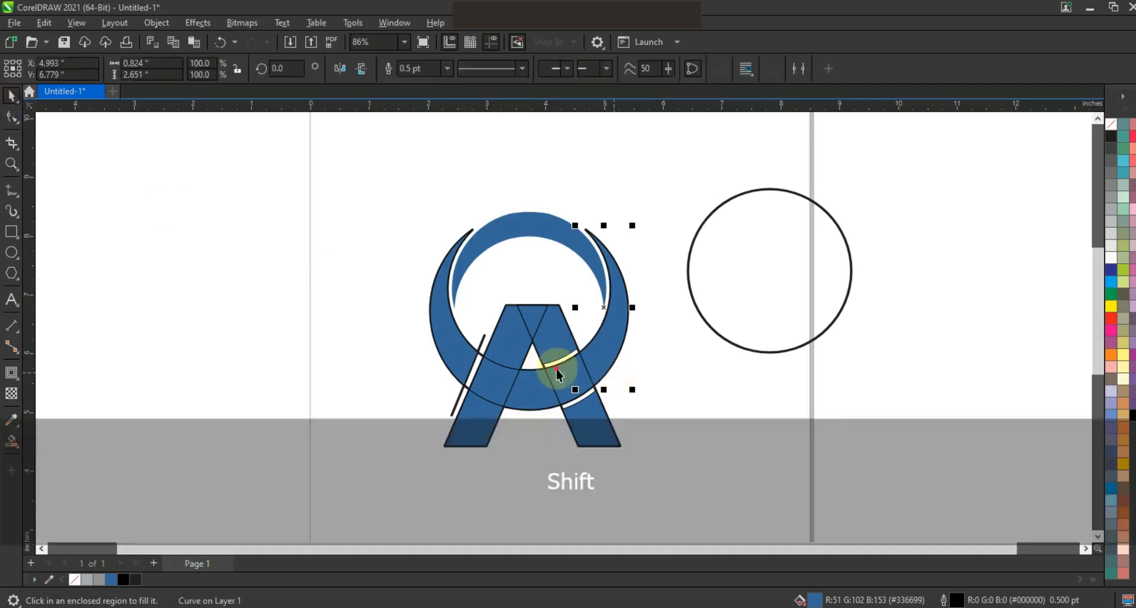
{"action": "left_click", "coordinate": [493, 381], "text": "shift"}
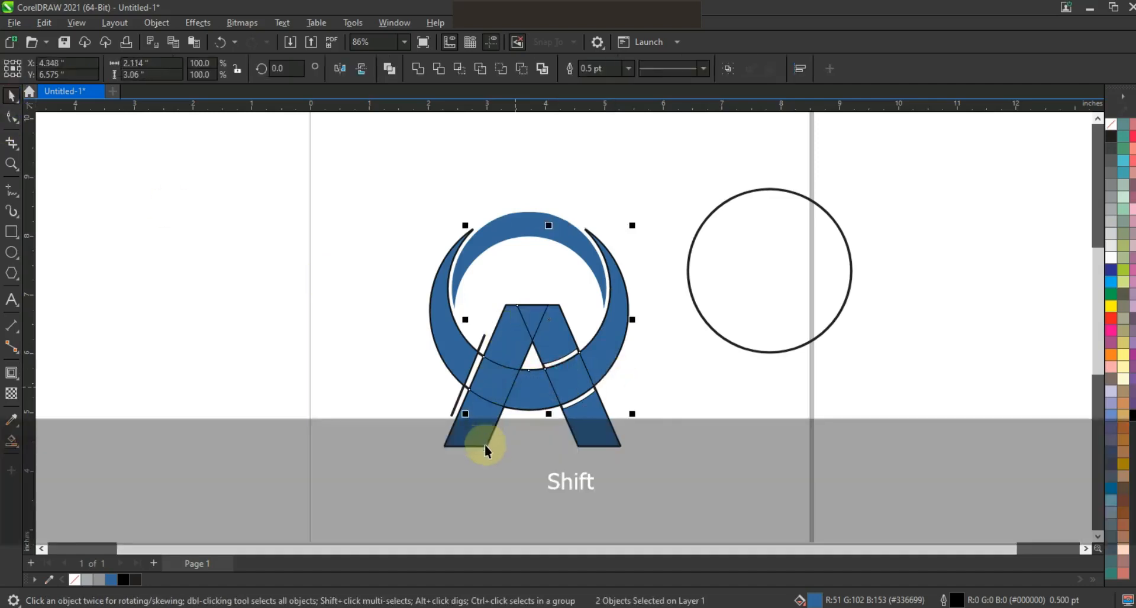
{"action": "left_click", "coordinate": [418, 68]}
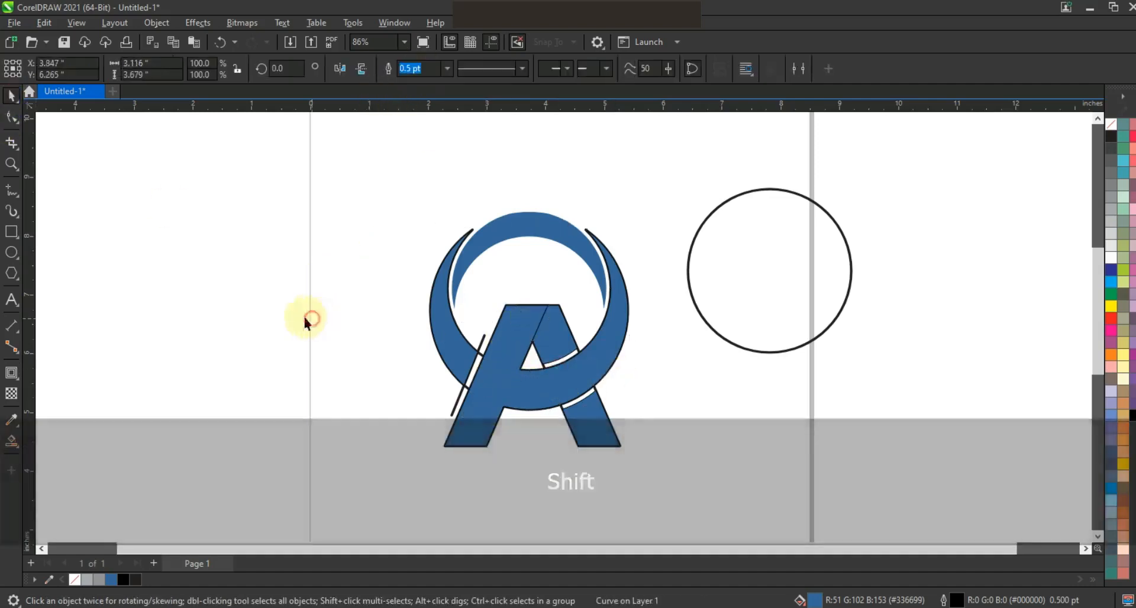
{"action": "left_click", "coordinate": [305, 320]}
Step: Delete the slanted guide line, spare circle and construction outlines, and remove the outline from all blue pieces
{"action": "left_click", "coordinate": [461, 401]}
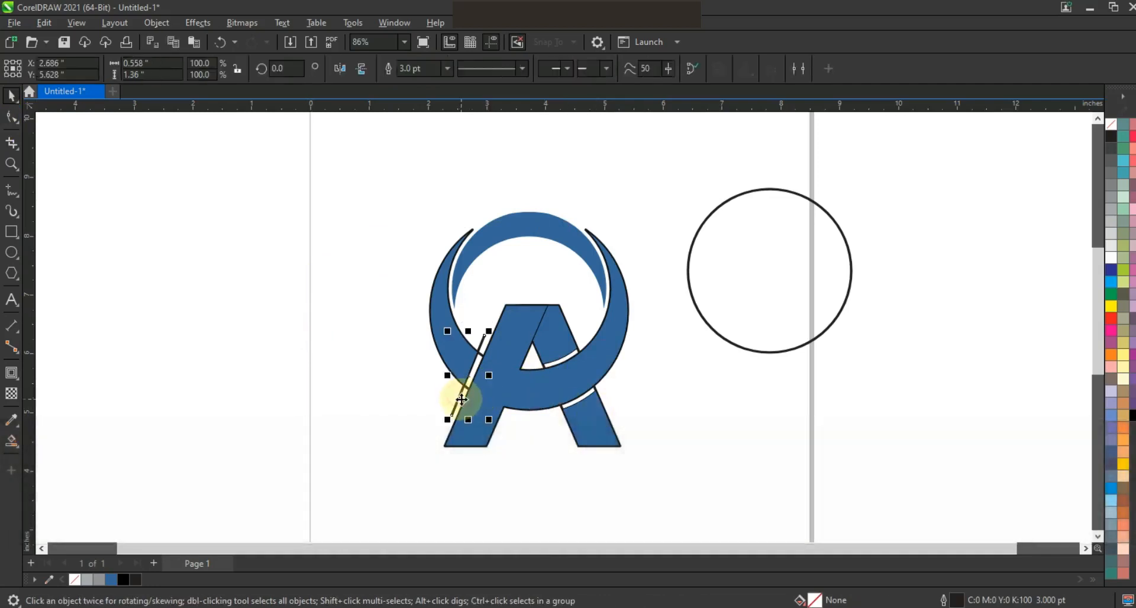
{"action": "key", "text": "Delete"}
{"action": "left_click_drag", "start_coordinate": [823, 356], "coordinate": [864, 407]}
{"action": "key", "text": "Delete"}
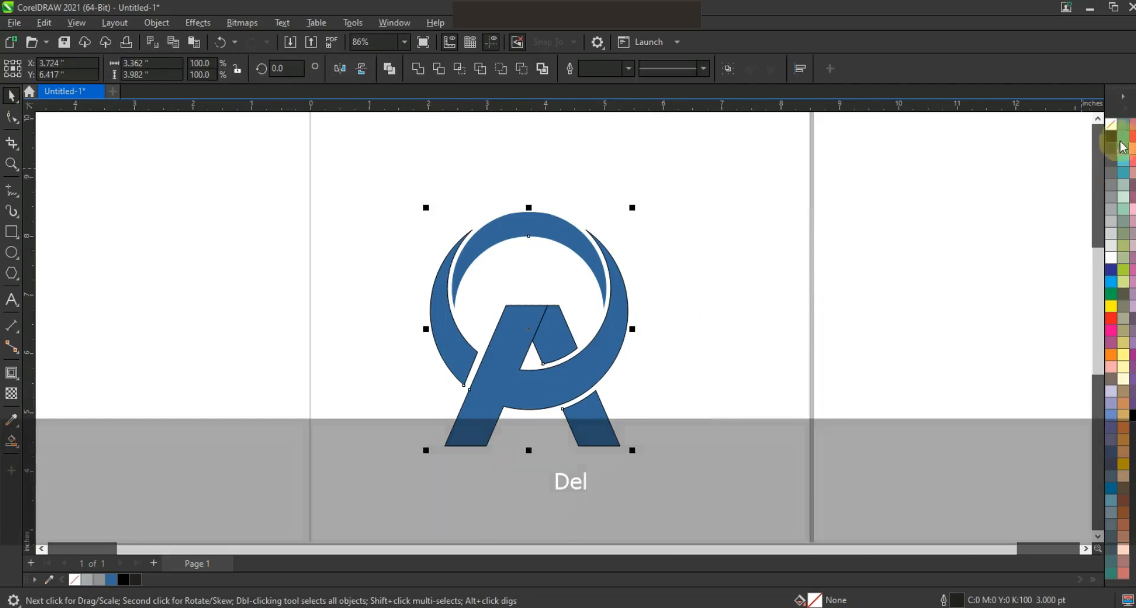
{"action": "right_click", "coordinate": [1110, 125]}
{"action": "left_click", "coordinate": [1073, 137]}
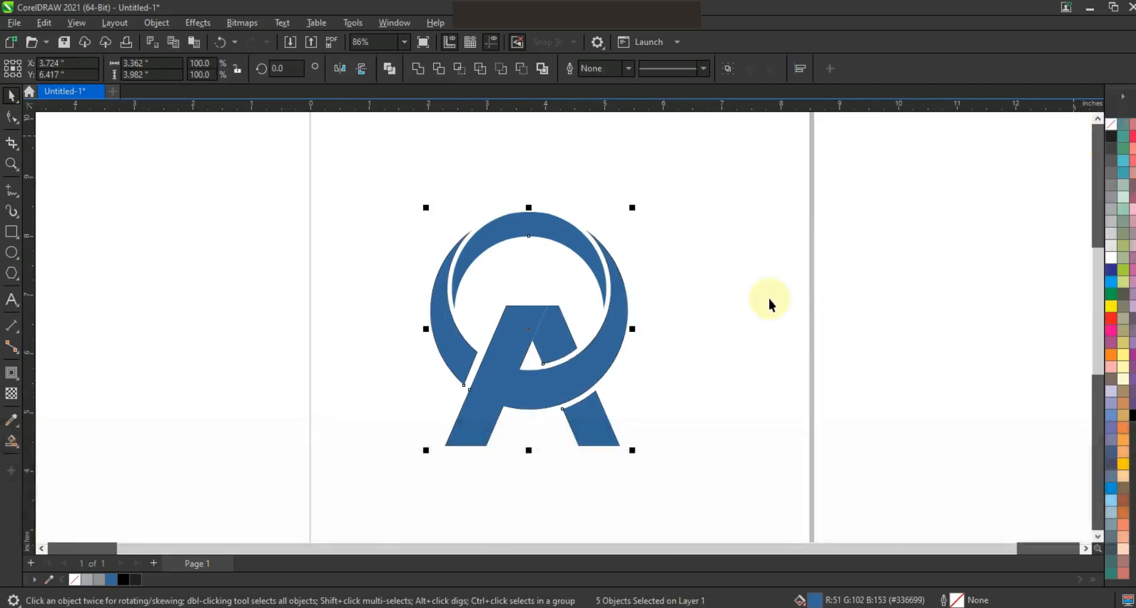
Step: Set the fill of the welded leg-and-crescent shape to dark purple, C:59 M:100 Y:29 K:27
{"action": "left_click", "coordinate": [532, 398]}
{"action": "left_click", "coordinate": [1132, 355]}
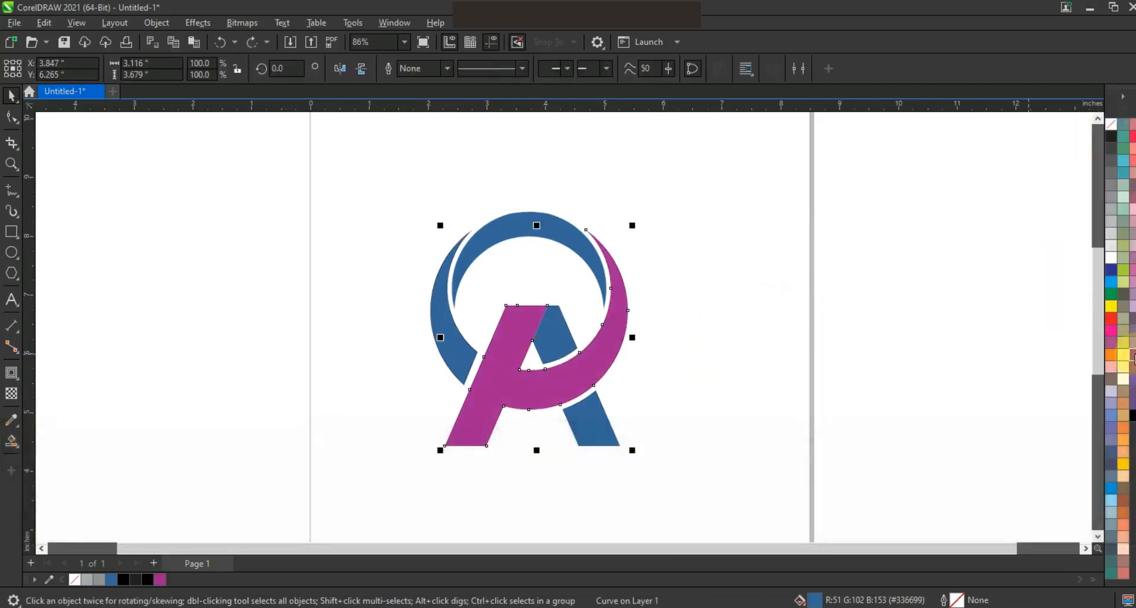
{"action": "left_click", "coordinate": [12, 441]}
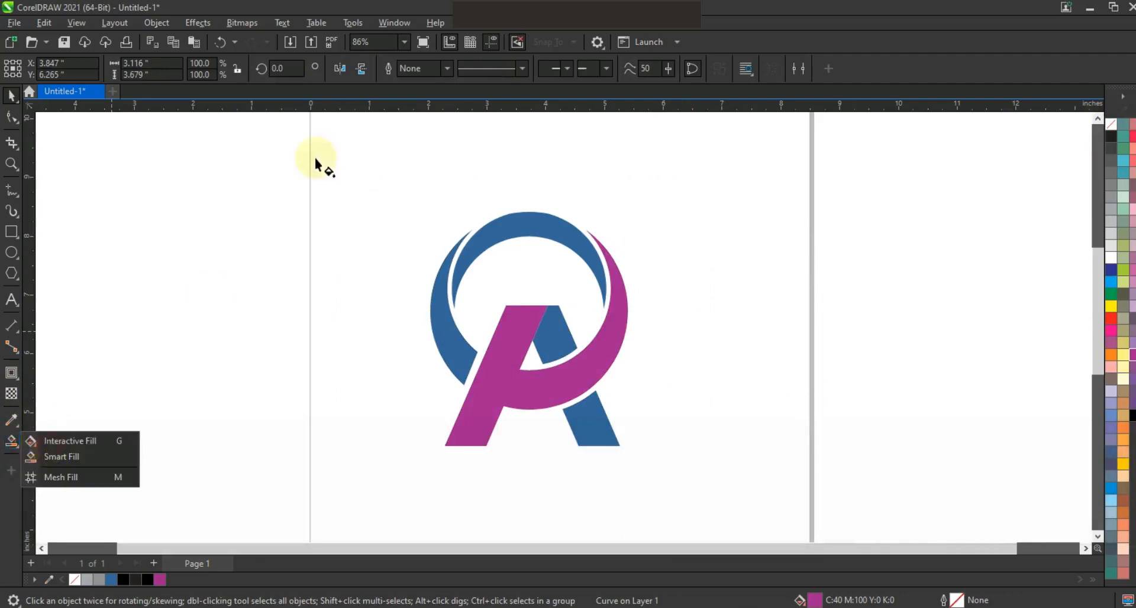
{"action": "left_click", "coordinate": [204, 66]}
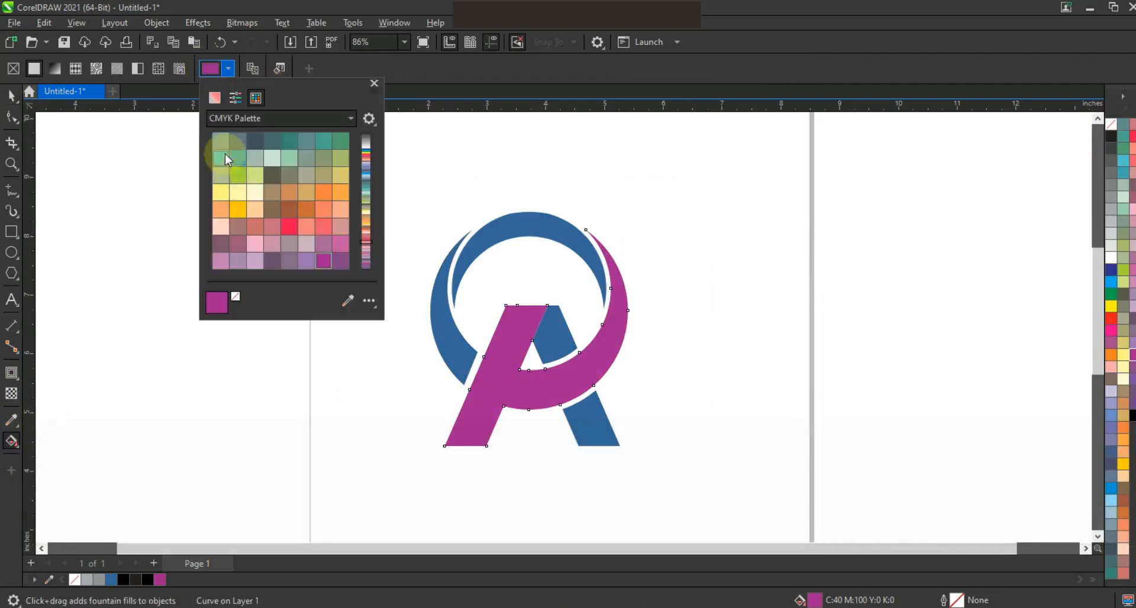
{"action": "left_click", "coordinate": [235, 98]}
{"action": "left_click", "coordinate": [222, 99]}
{"action": "left_click_drag", "start_coordinate": [275, 180], "coordinate": [288, 187]}
Step: Apply an upward fountain fill to the welded shape from dark purple to light pink, with a magenta node at 35%
{"action": "left_click", "coordinate": [12, 441]}
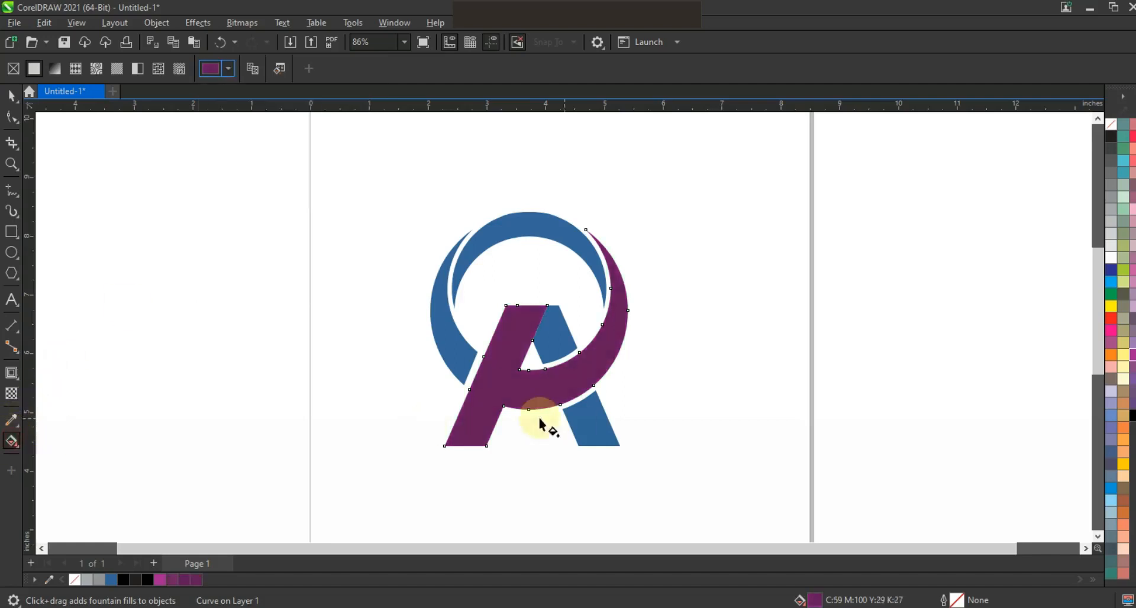
{"action": "left_click_drag", "start_coordinate": [545, 431], "coordinate": [532, 329]}
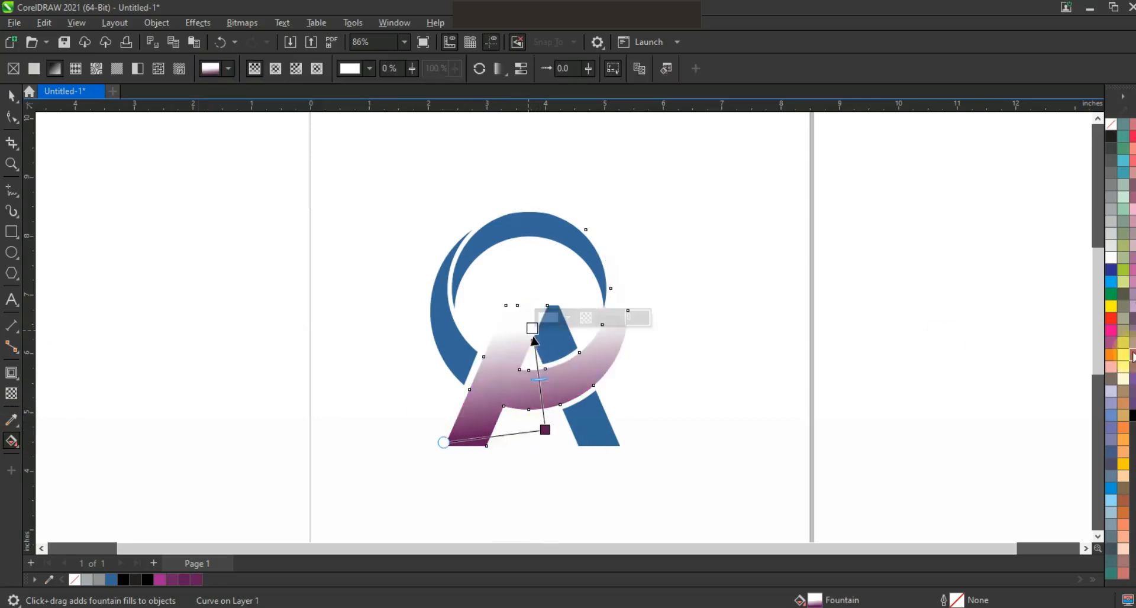
{"action": "left_click_drag", "start_coordinate": [545, 393], "coordinate": [540, 385]}
{"action": "left_click_drag", "start_coordinate": [1130, 227], "coordinate": [526, 294]}
{"action": "left_click_drag", "start_coordinate": [549, 444], "coordinate": [548, 443]}
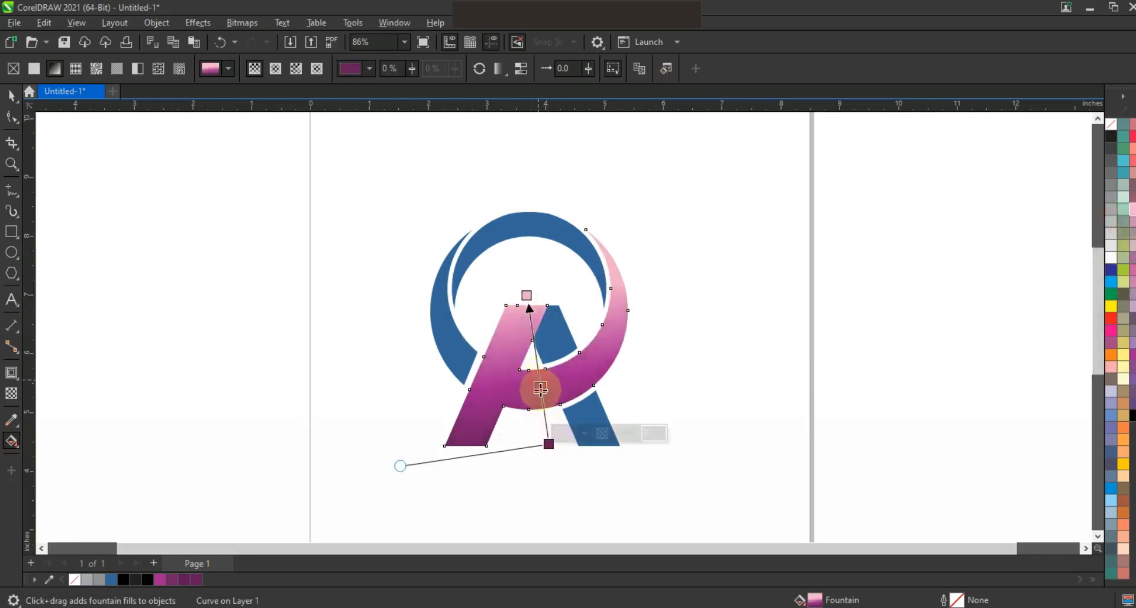
{"action": "left_click", "coordinate": [541, 388]}
{"action": "left_click", "coordinate": [10, 94]}
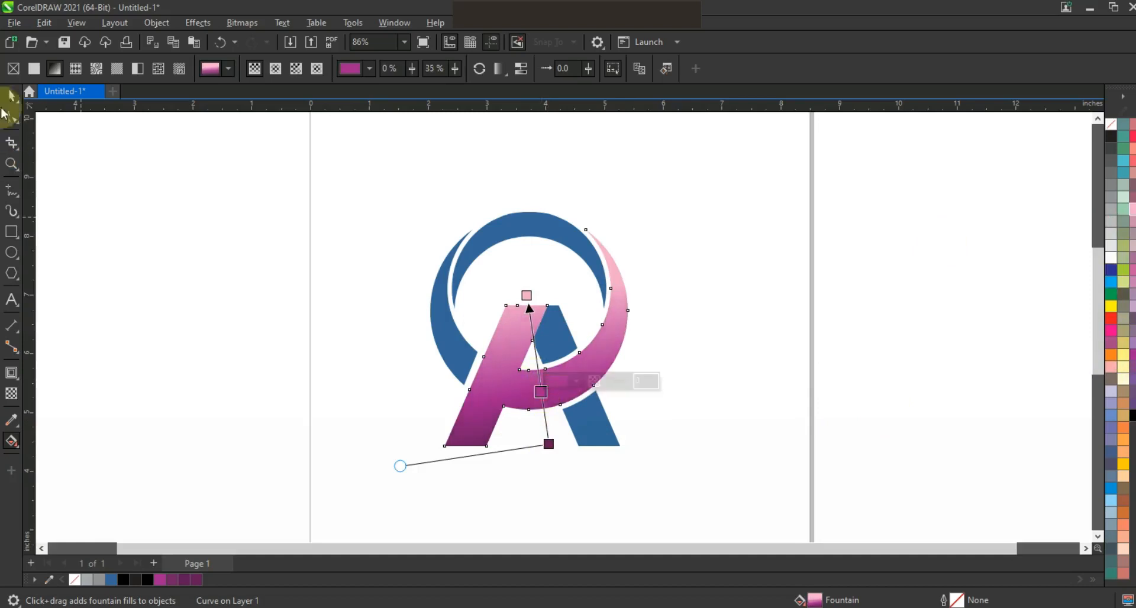
{"action": "left_click", "coordinate": [123, 240]}
Step: Weld the two blue pieces of the right leg together
{"action": "left_click", "coordinate": [545, 331]}
{"action": "left_click", "coordinate": [588, 420], "text": "shift"}
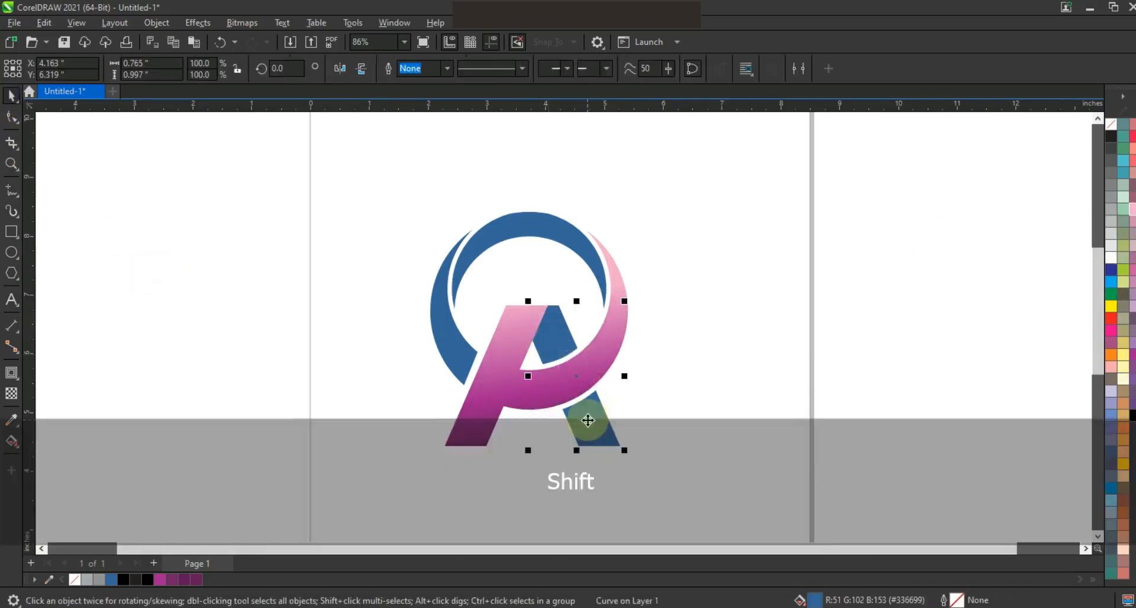
{"action": "left_click", "coordinate": [422, 71]}
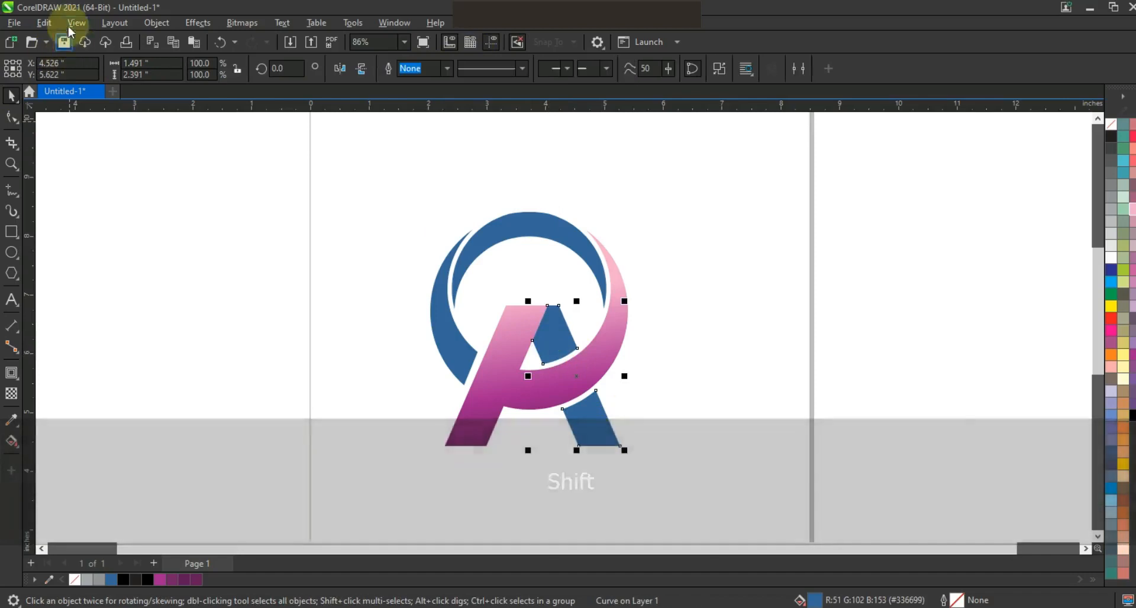
Step: Copy only the fill property from the purple gradient shape to the right leg
{"action": "left_click", "coordinate": [76, 23]}
{"action": "mouse_move", "coordinate": [44, 22]}
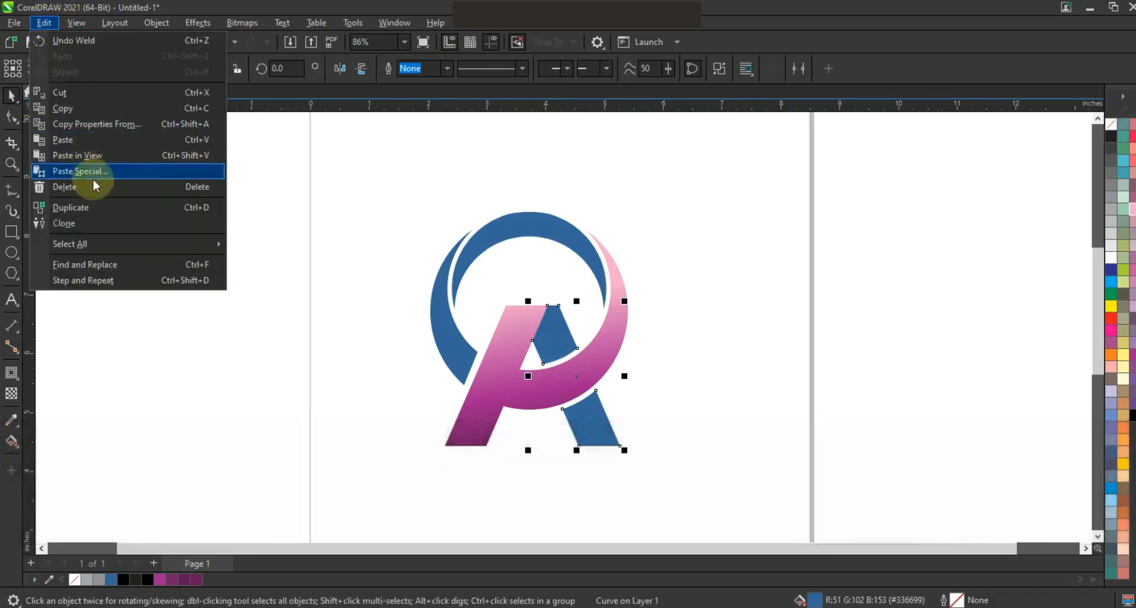
{"action": "left_click", "coordinate": [89, 124]}
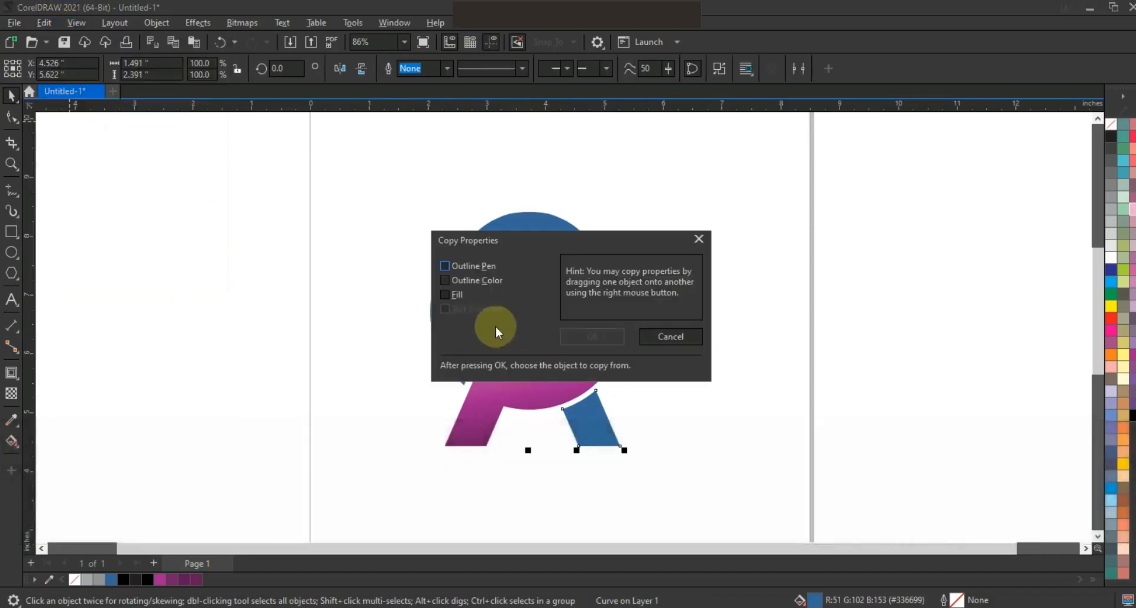
{"action": "left_click", "coordinate": [460, 296]}
{"action": "left_click", "coordinate": [573, 332]}
{"action": "left_click", "coordinate": [498, 378]}
Step: Redirect the right leg's fountain fill so it runs from dark purple at its top to light pink at its foot
{"action": "key", "text": "g"}
{"action": "left_click_drag", "start_coordinate": [577, 420], "coordinate": [593, 440]}
{"action": "left_click_drag", "start_coordinate": [551, 342], "coordinate": [533, 348]}
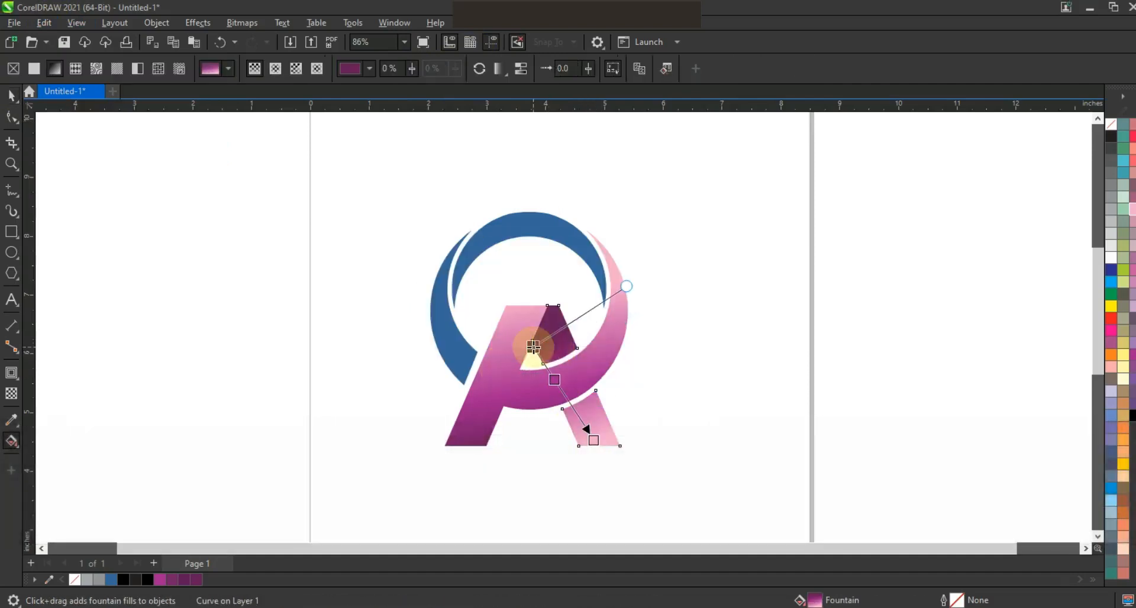
{"action": "key", "text": "space"}
Step: Recolor the left crescent part and the upper crescent from blue to orange, C:0 M:71 Y:100 K:0
{"action": "left_click", "coordinate": [523, 234]}
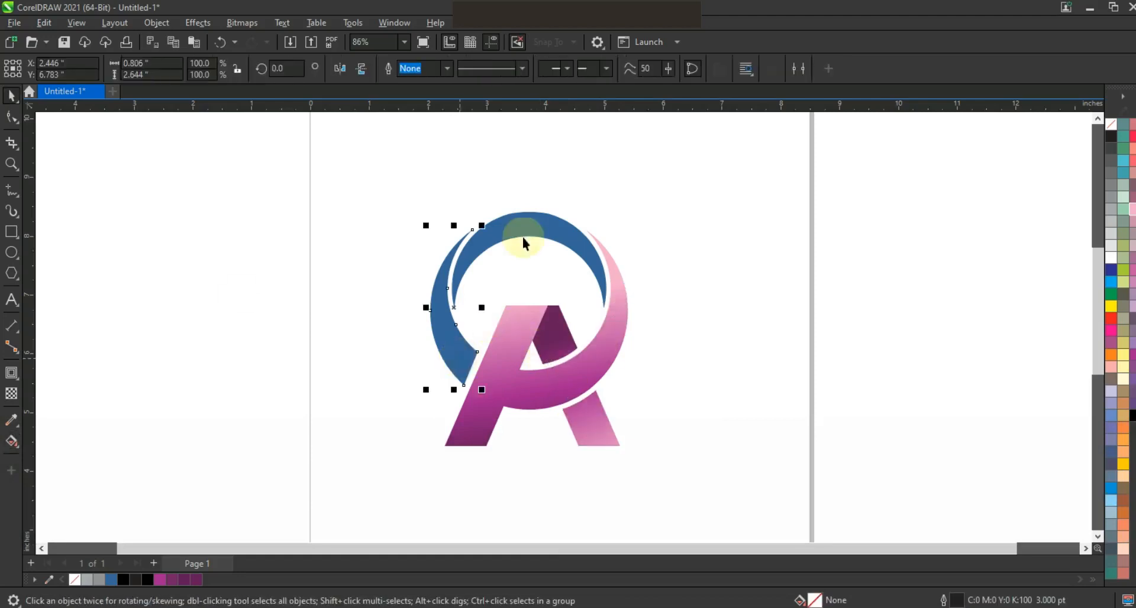
{"action": "left_click", "coordinate": [1111, 356]}
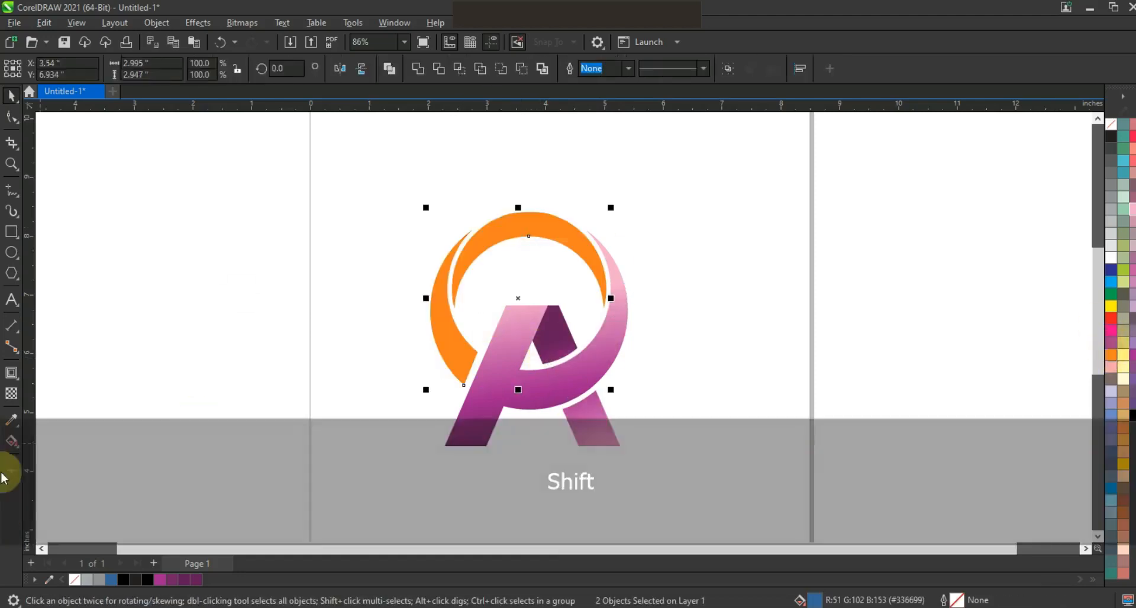
{"action": "left_click", "coordinate": [1111, 319], "text": "ctrl"}
{"action": "left_click", "coordinate": [378, 340]}
Step: Apply a fountain fill to the left crescent part, running upward from orange to yellow
{"action": "left_click", "coordinate": [455, 350]}
{"action": "key", "text": "g"}
{"action": "left_click_drag", "start_coordinate": [474, 372], "coordinate": [436, 258]}
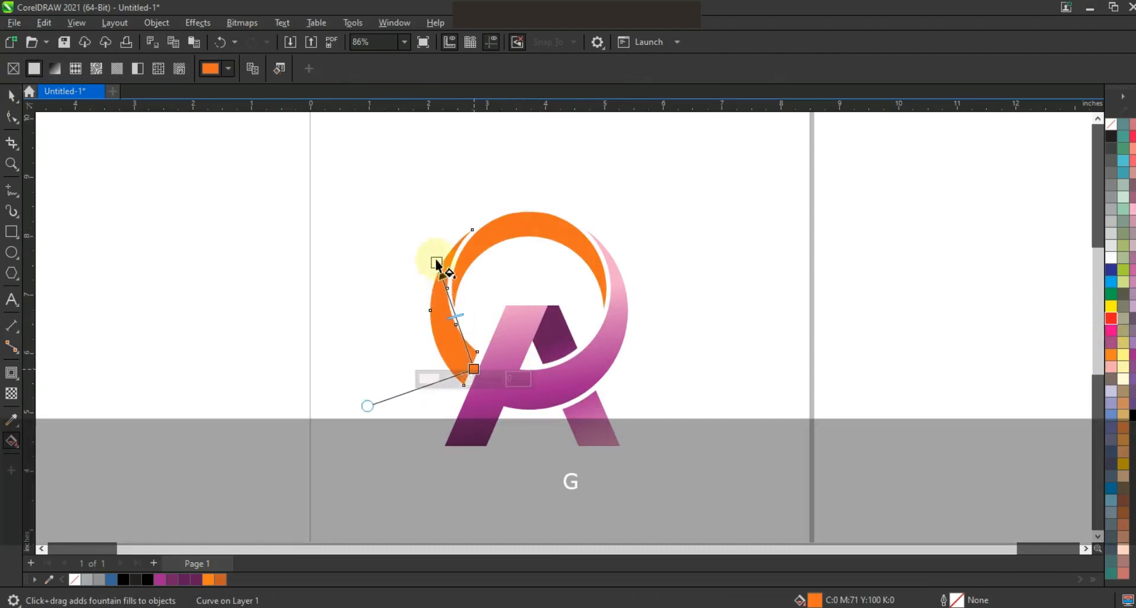
{"action": "left_click_drag", "start_coordinate": [466, 334], "coordinate": [458, 323]}
{"action": "left_click_drag", "start_coordinate": [1123, 464], "coordinate": [437, 260]}
Step: Copy the orange-to-yellow fill from the left crescent part to the upper crescent
{"action": "left_click", "coordinate": [11, 94]}
{"action": "left_click", "coordinate": [519, 241]}
{"action": "key", "text": "ctrl+shift+a"}
{"action": "left_click", "coordinate": [585, 333]}
{"action": "left_click", "coordinate": [424, 319]}
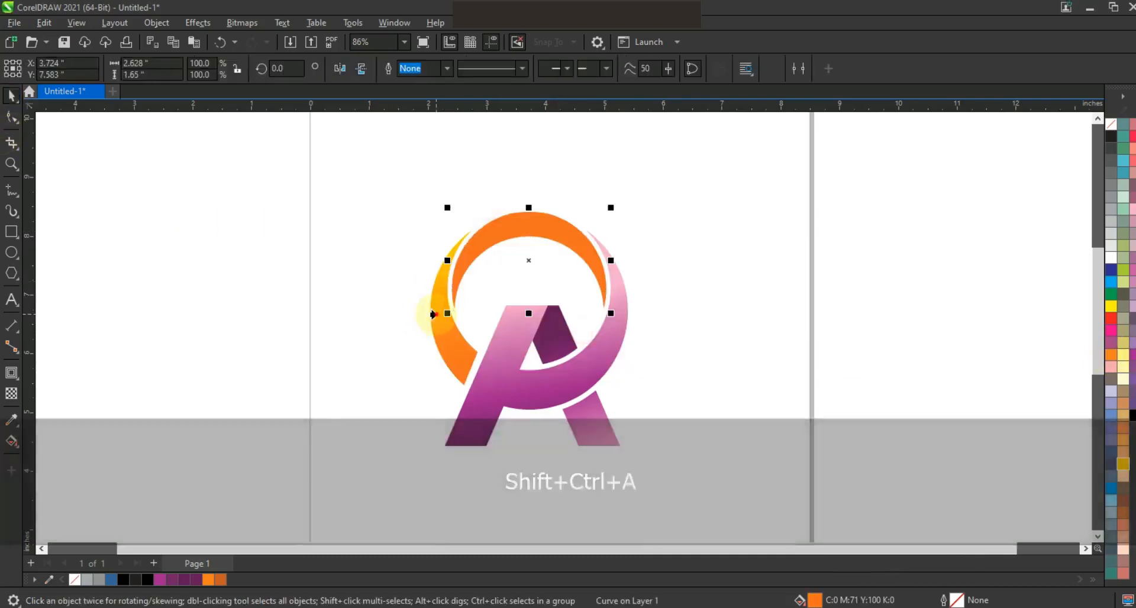
{"action": "key", "text": "ctrl+z"}
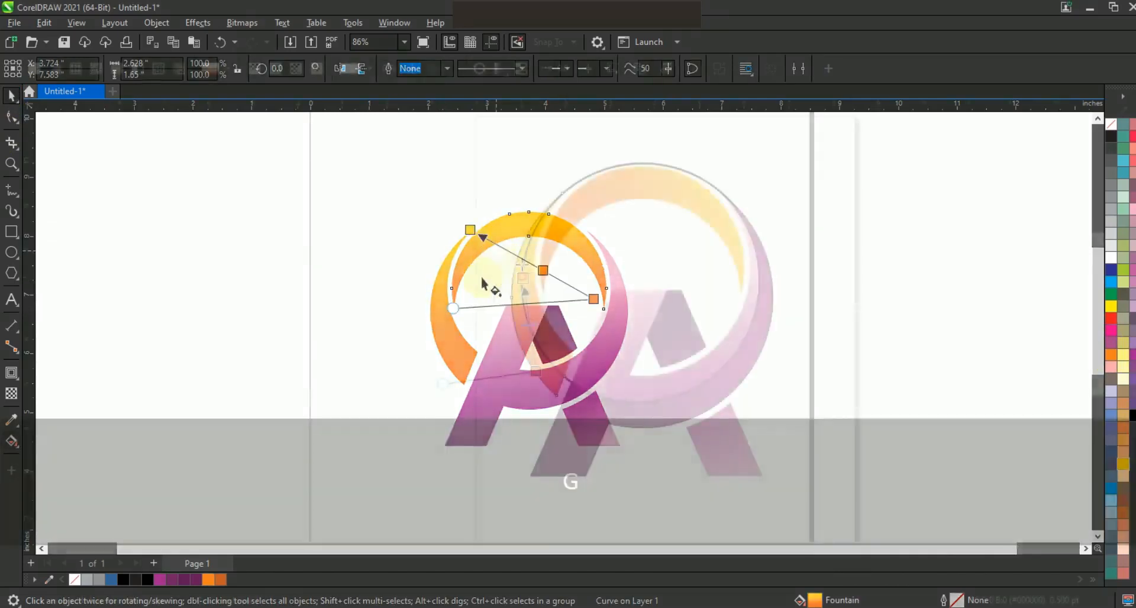
Step: Set the orange start of the fountain fill on the left crescent's outer sliver
{"action": "left_click", "coordinate": [516, 325]}
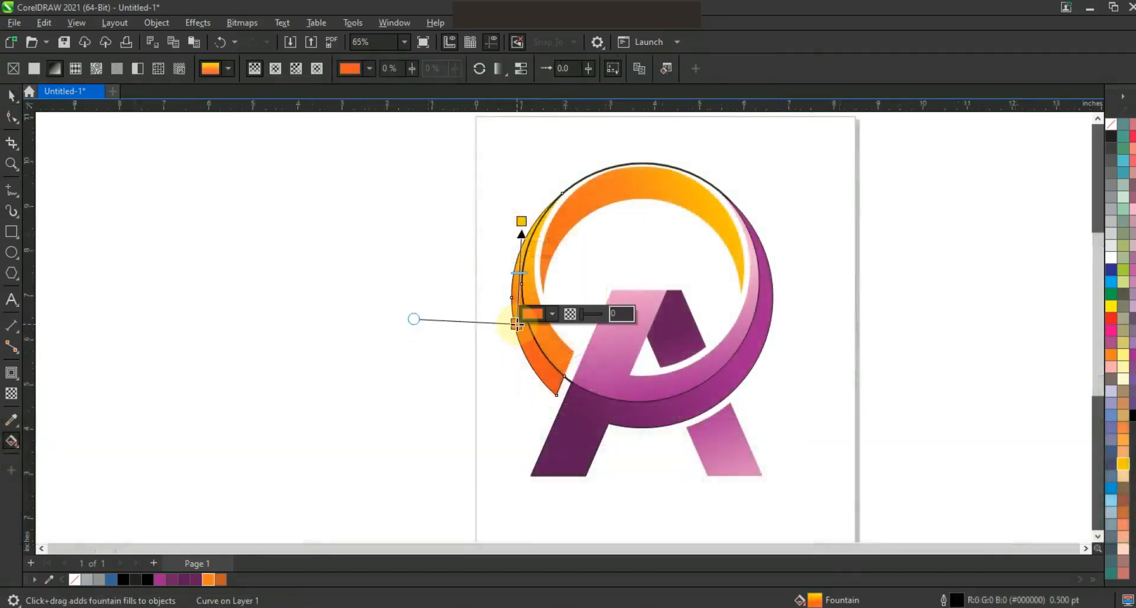
{"action": "key", "text": "space"}
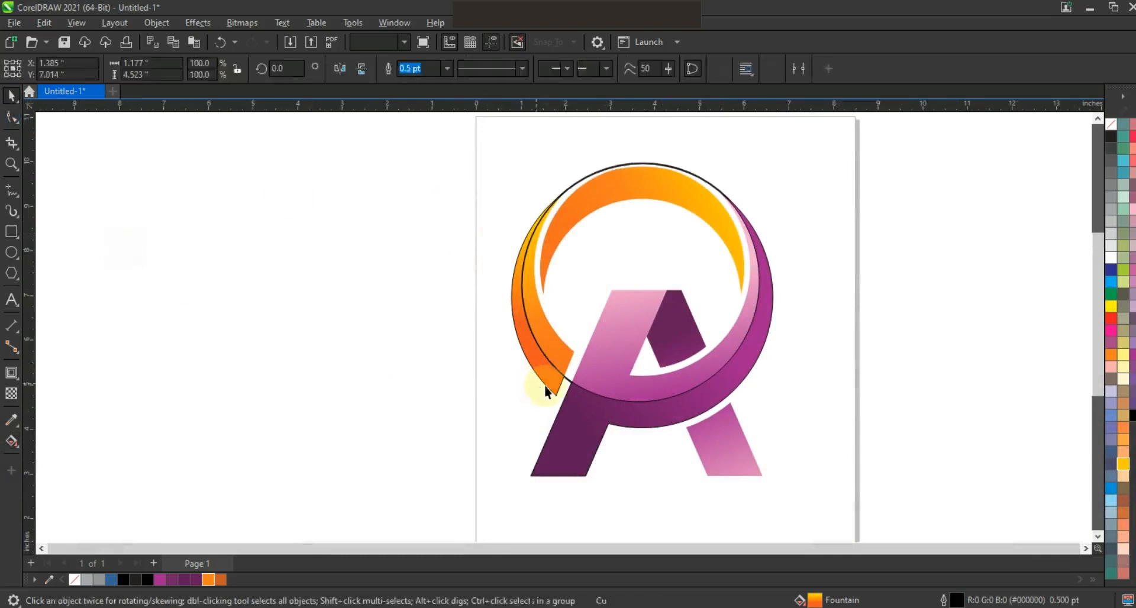
Step: Scale the outlined circle to 82%, about 4.44 inches wide, and position it so it cuts through the upper crescent
{"action": "left_click", "coordinate": [567, 389]}
{"action": "left_click_drag", "start_coordinate": [562, 400], "coordinate": [562, 400]}
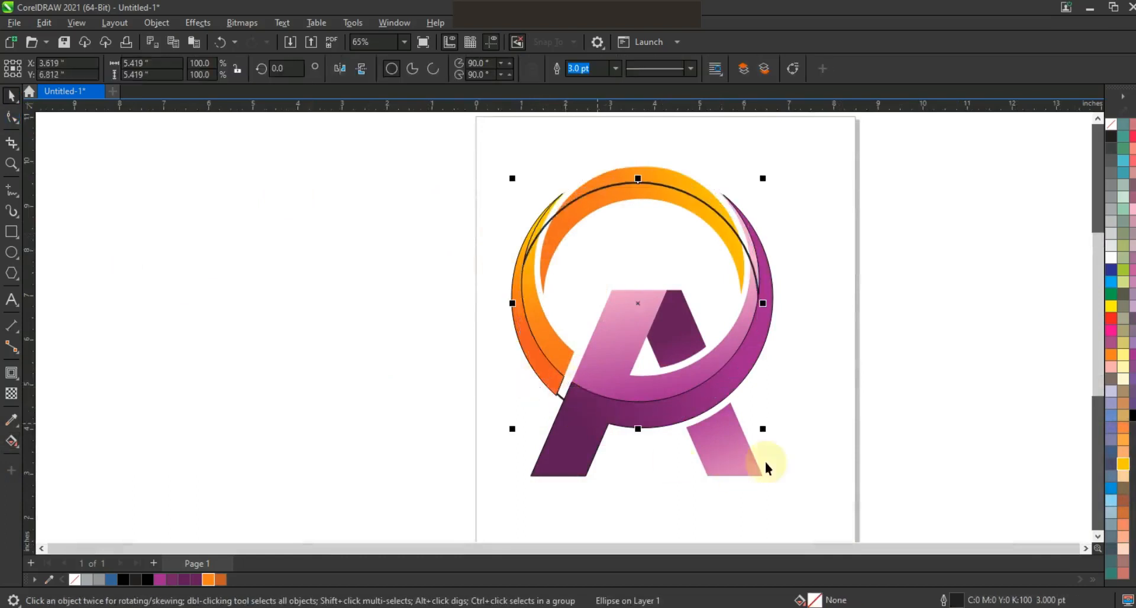
{"action": "left_click_drag", "start_coordinate": [765, 436], "coordinate": [742, 408]}
{"action": "left_click_drag", "start_coordinate": [637, 309], "coordinate": [641, 284]}
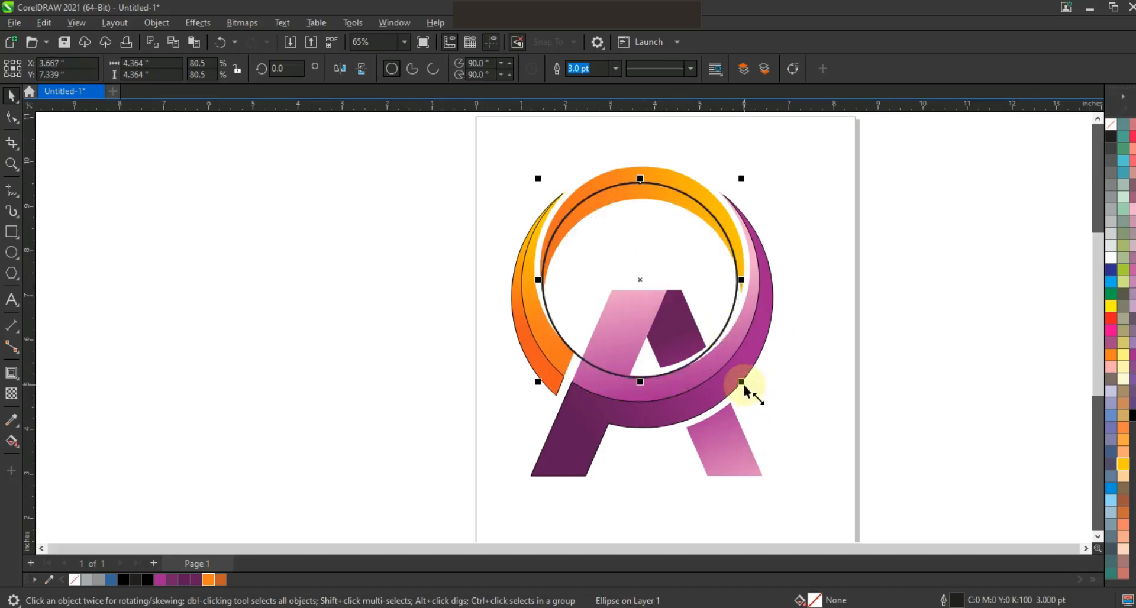
{"action": "left_click_drag", "start_coordinate": [743, 386], "coordinate": [746, 388]}
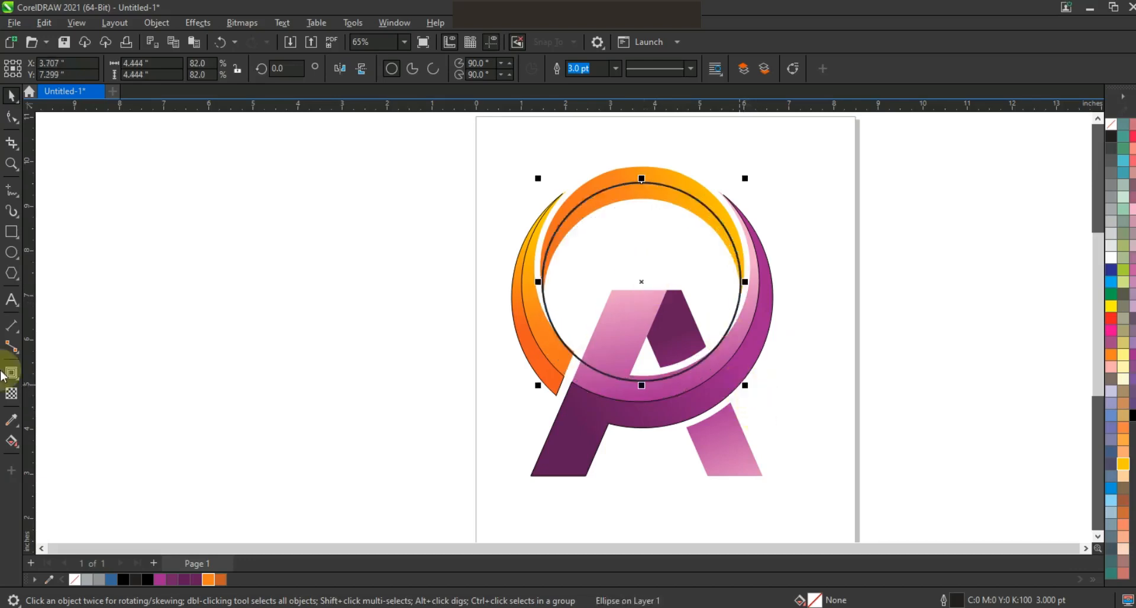
Step: Smart Fill the upper crescent's inner band below the circle's edge in blue
{"action": "left_click", "coordinate": [15, 449]}
{"action": "left_click", "coordinate": [20, 456]}
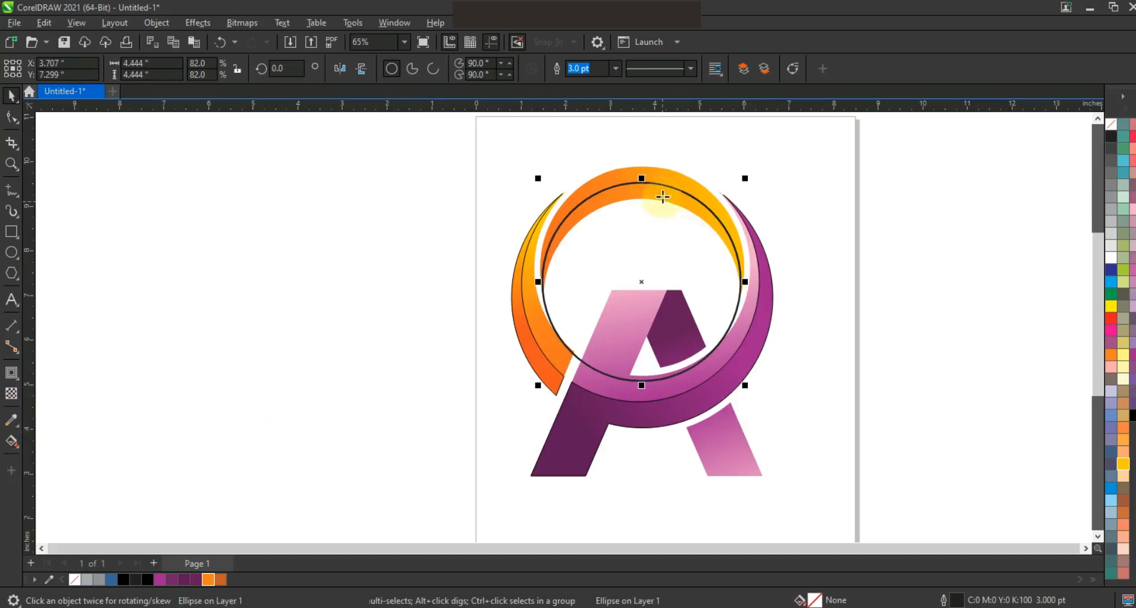
{"action": "left_click", "coordinate": [656, 194]}
{"action": "left_click", "coordinate": [11, 94]}
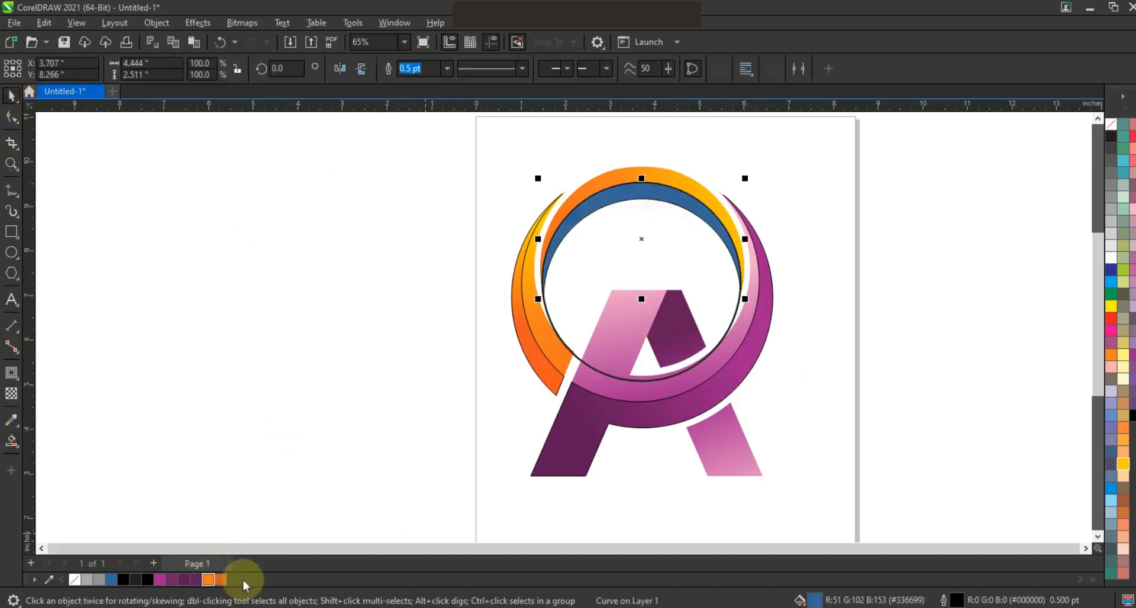
Step: Fill the upper crescent's inner band with orange (C0 M60 Y100 K0) and tint it with red
{"action": "left_click", "coordinate": [1110, 357]}
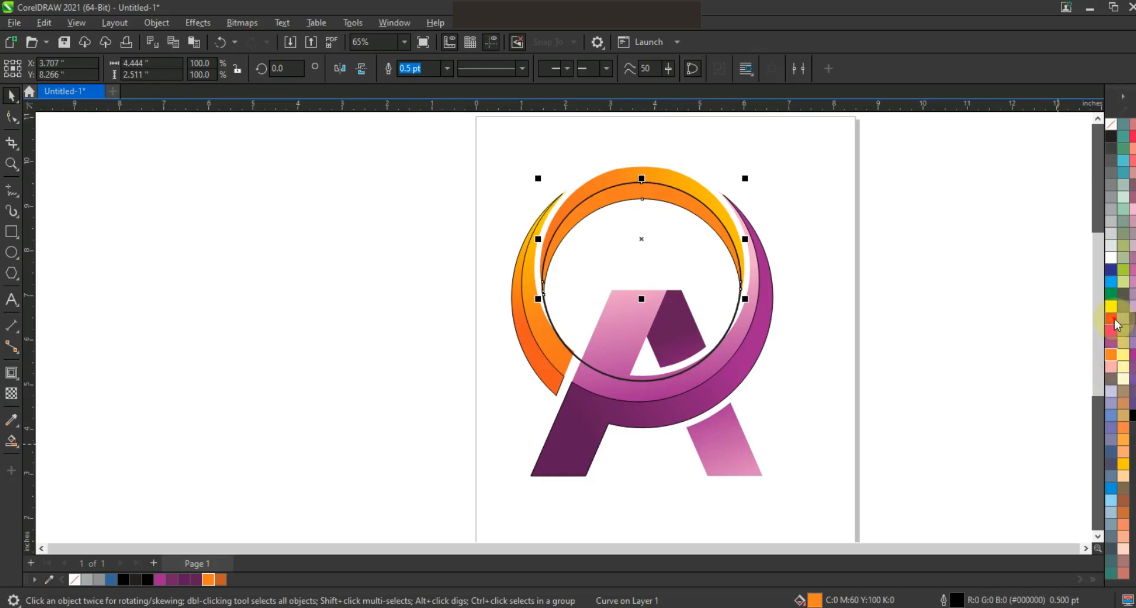
{"action": "left_click", "coordinate": [1114, 319], "text": "ctrl"}
{"action": "left_click", "coordinate": [898, 318]}
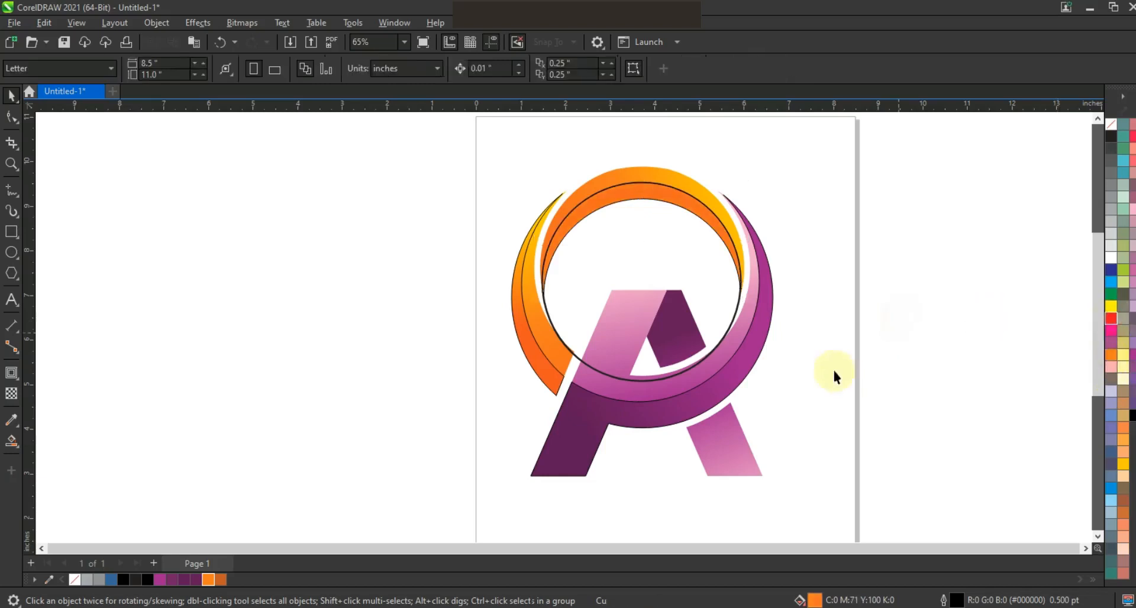
Step: Delete the outlined helper circle and remove the outlines from all the logo pieces
{"action": "left_click", "coordinate": [730, 322]}
{"action": "key", "text": "Delete"}
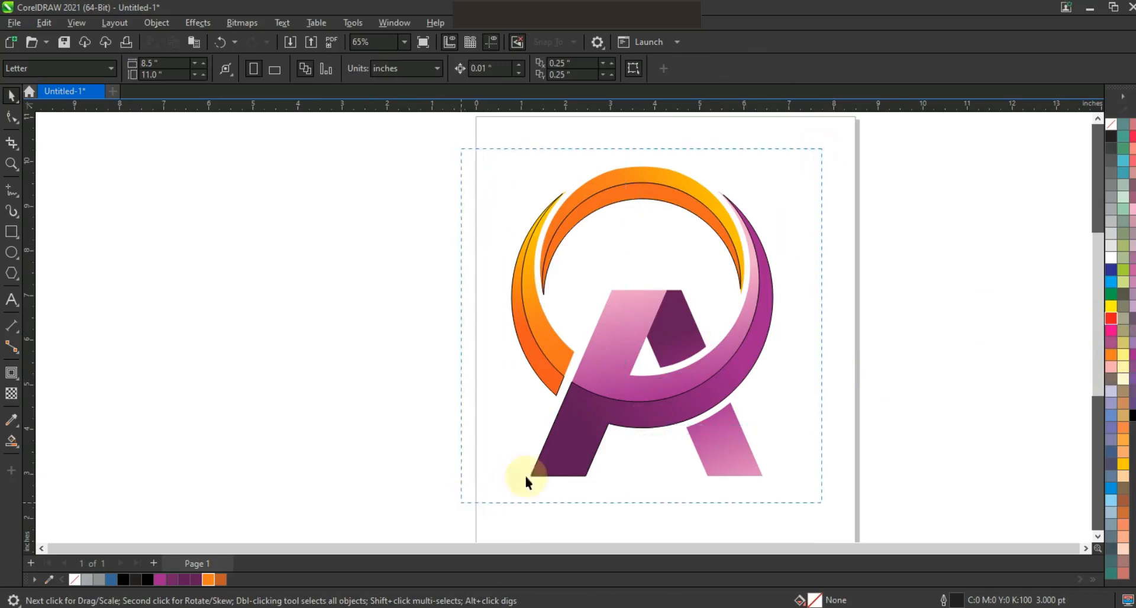
{"action": "left_click_drag", "start_coordinate": [461, 503], "coordinate": [461, 503]}
{"action": "right_click", "coordinate": [1112, 124]}
{"action": "left_click", "coordinate": [1090, 134]}
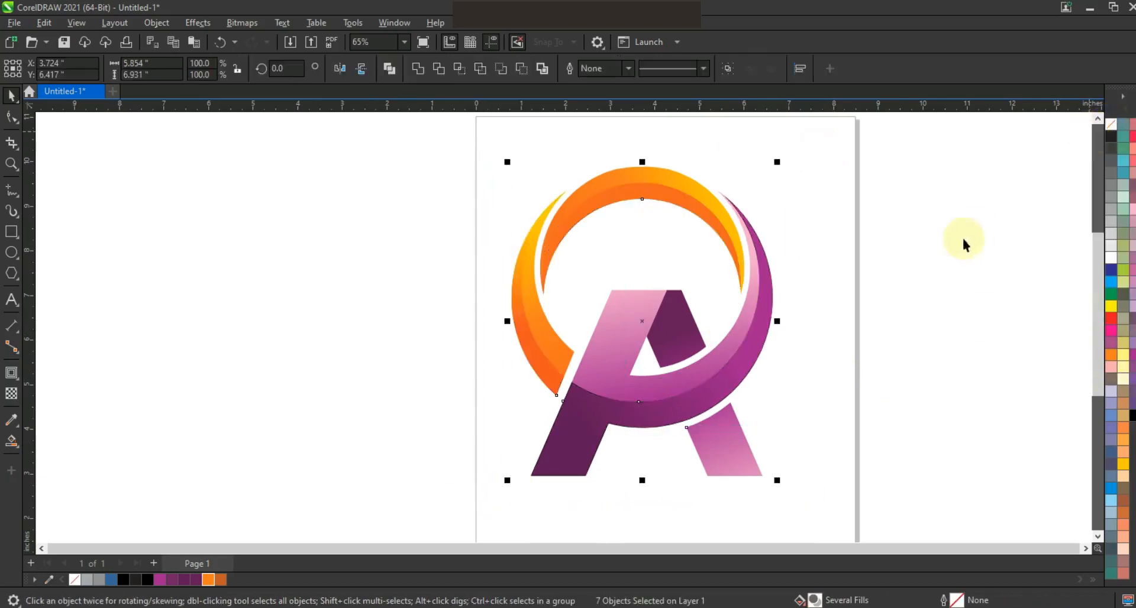
{"action": "left_click", "coordinate": [897, 370]}
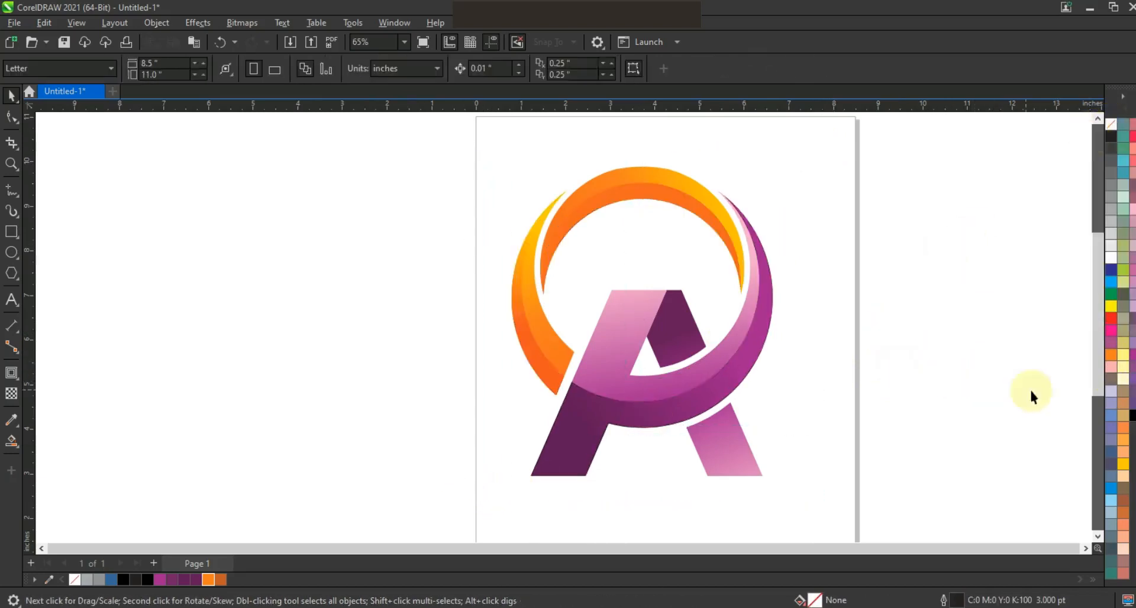
Step: Try to split the A's right leg with a diagonal line about 5.4 inches long and Smart Fill both outer halves in blue
{"action": "left_click", "coordinate": [10, 192]}
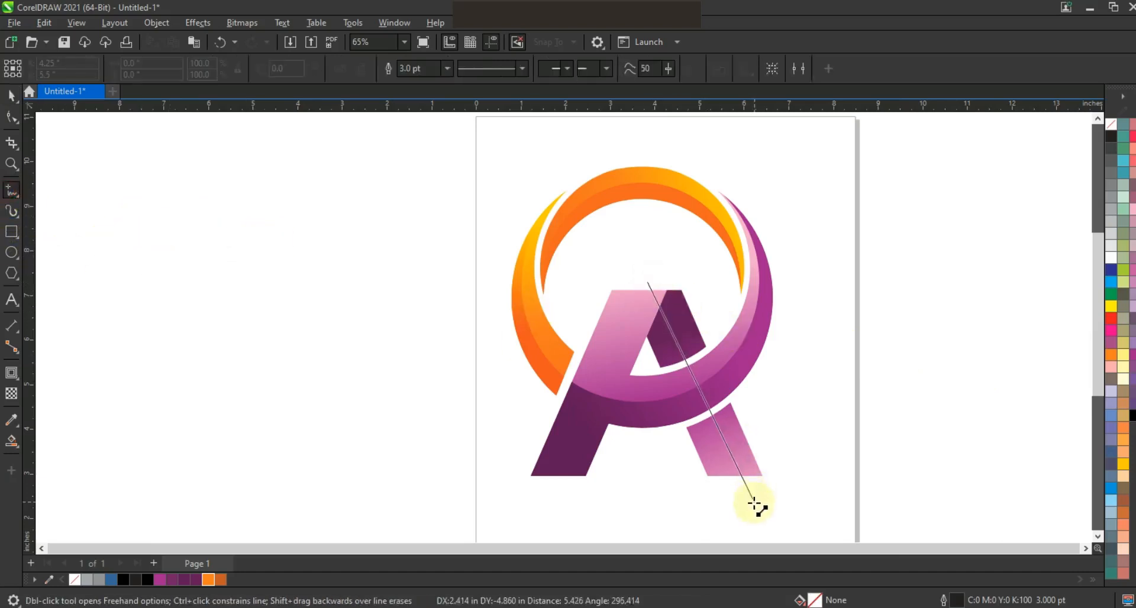
{"action": "left_click", "coordinate": [752, 504]}
{"action": "left_click", "coordinate": [10, 441]}
{"action": "left_click", "coordinate": [744, 452]}
{"action": "left_click", "coordinate": [680, 330]}
{"action": "left_click", "coordinate": [10, 96]}
{"action": "left_click", "coordinate": [745, 445]}
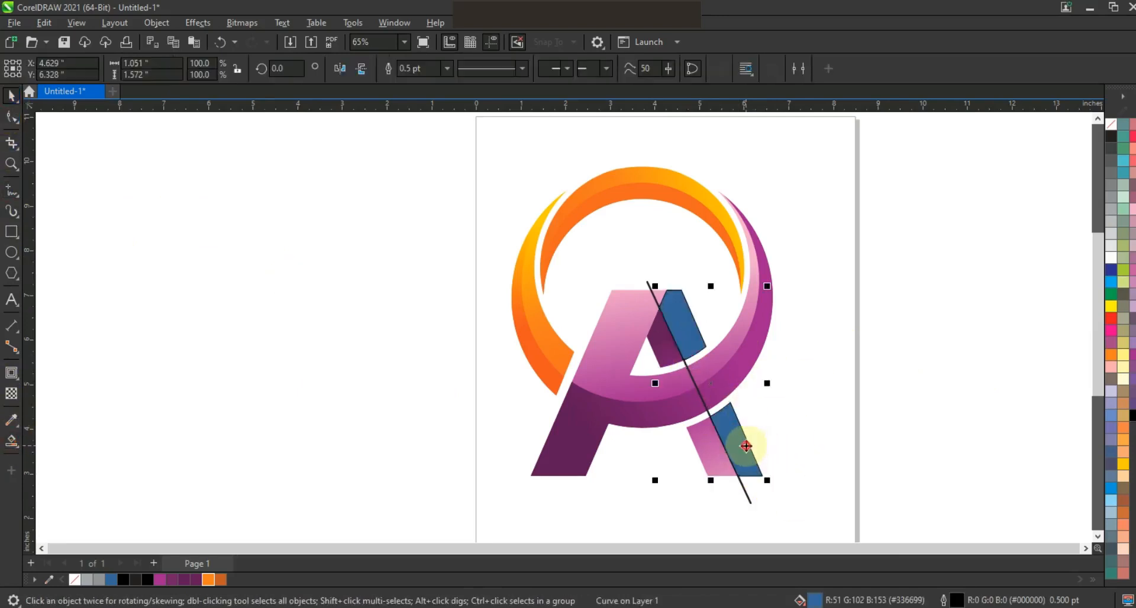
Step: Undo the blue Smart Fills and the diagonal dividing line on the A's right leg
{"action": "left_click", "coordinate": [831, 447]}
{"action": "key", "text": "ctrl+z"}
{"action": "key", "text": "ctrl+z"}
{"action": "key", "text": "ctrl+z"}
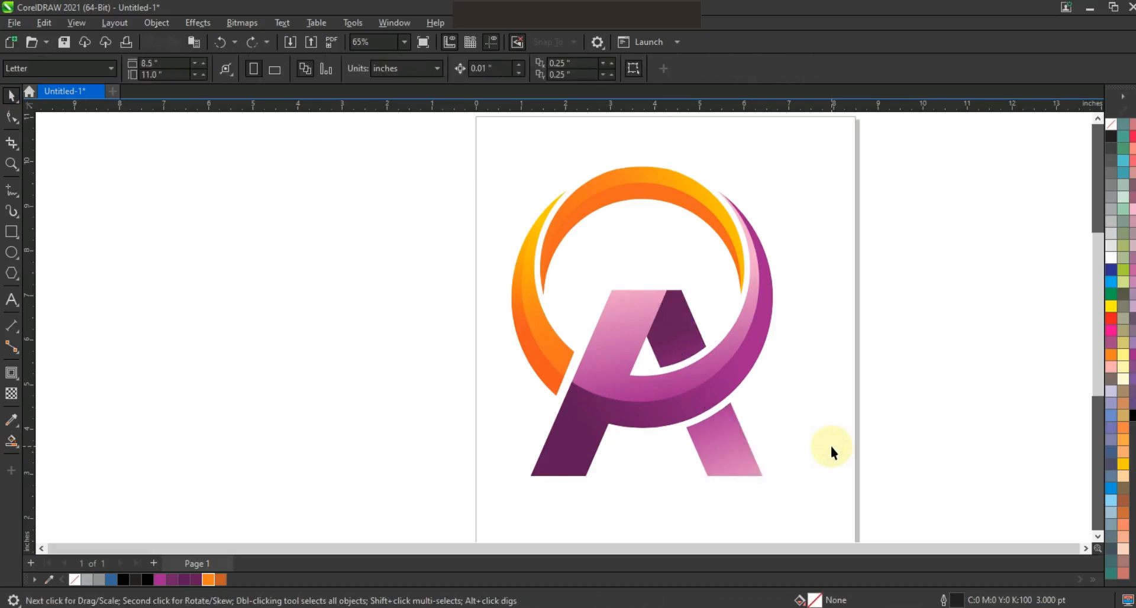
{"action": "scroll", "coordinate": [500, 252], "scroll_direction": "down", "scroll_amount": 1}
{"action": "left_click", "coordinate": [13, 168]}
{"action": "left_click_drag", "start_coordinate": [445, 173], "coordinate": [755, 411]}
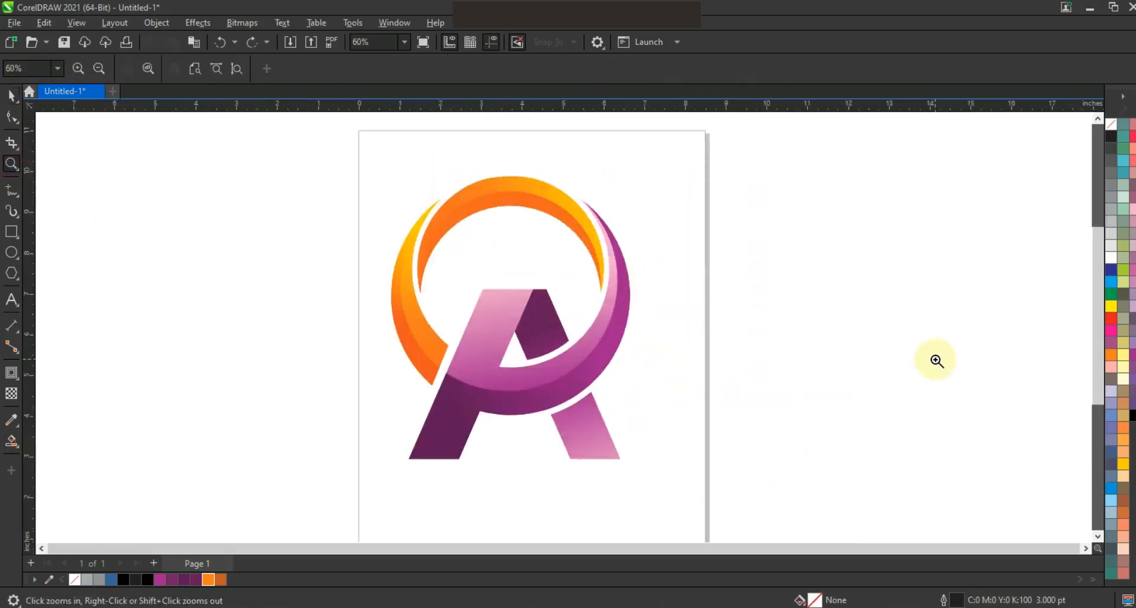